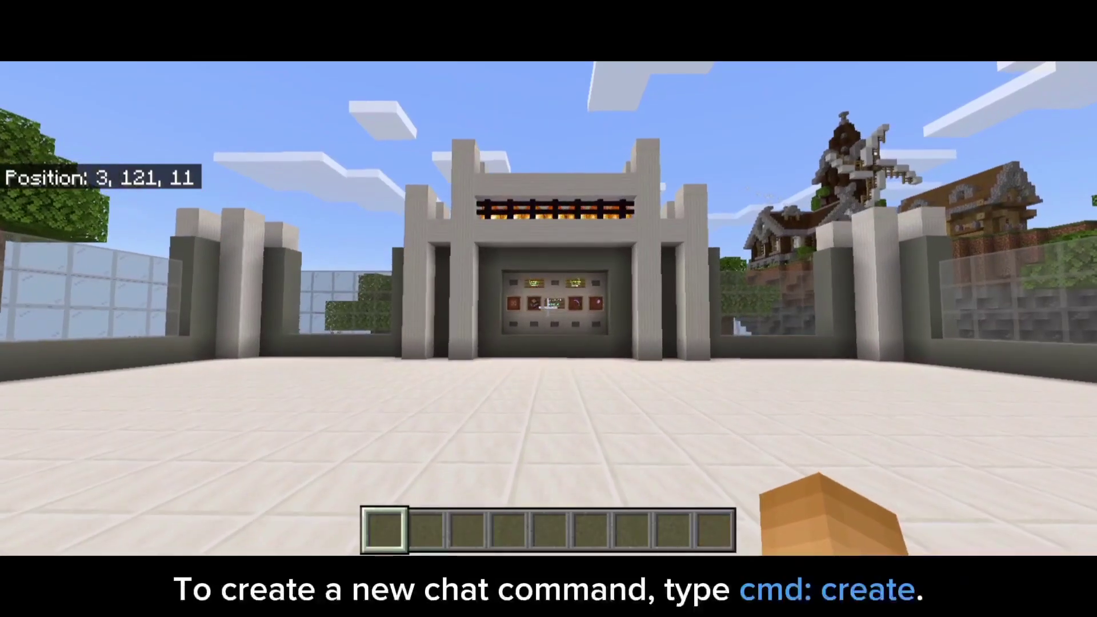
Send 'cmd: create' in chat, see the no-permission error, then bring up the pause menu
{"action": "type", "text": "tcmd"}
{"action": "type", "text": ": c"}
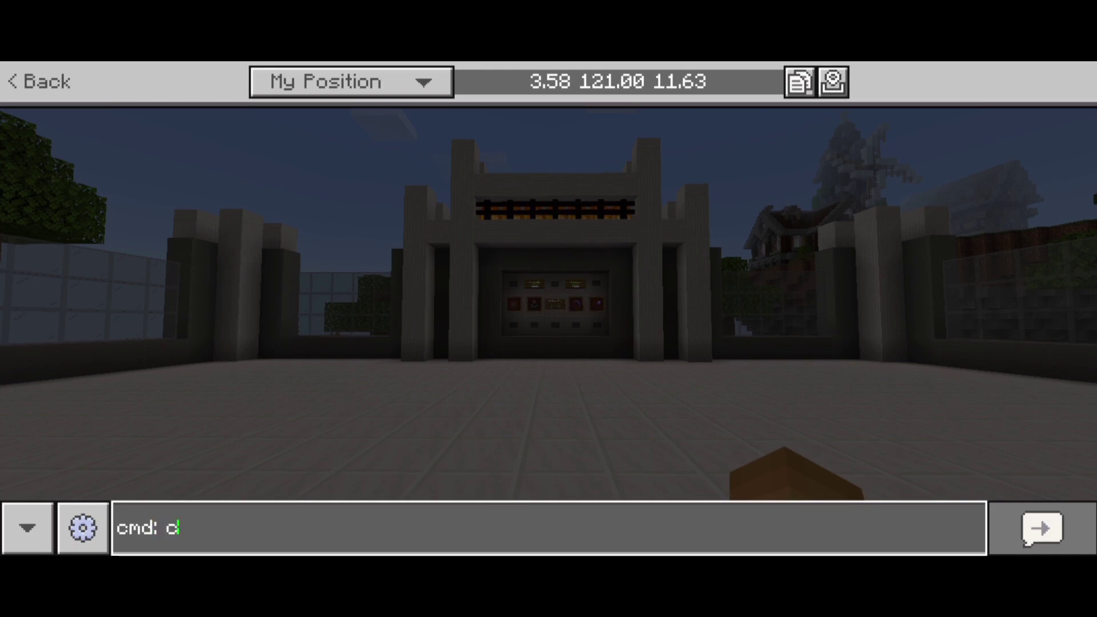
{"action": "type", "text": "reate"}
{"action": "key", "text": "Return"}
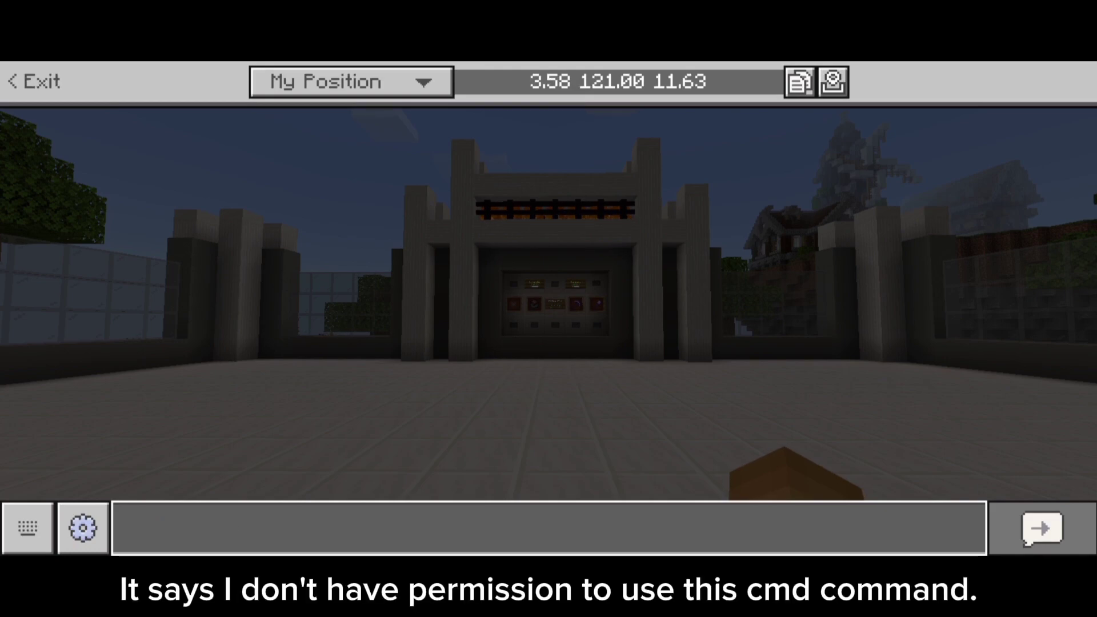
{"action": "key", "text": "Escape"}
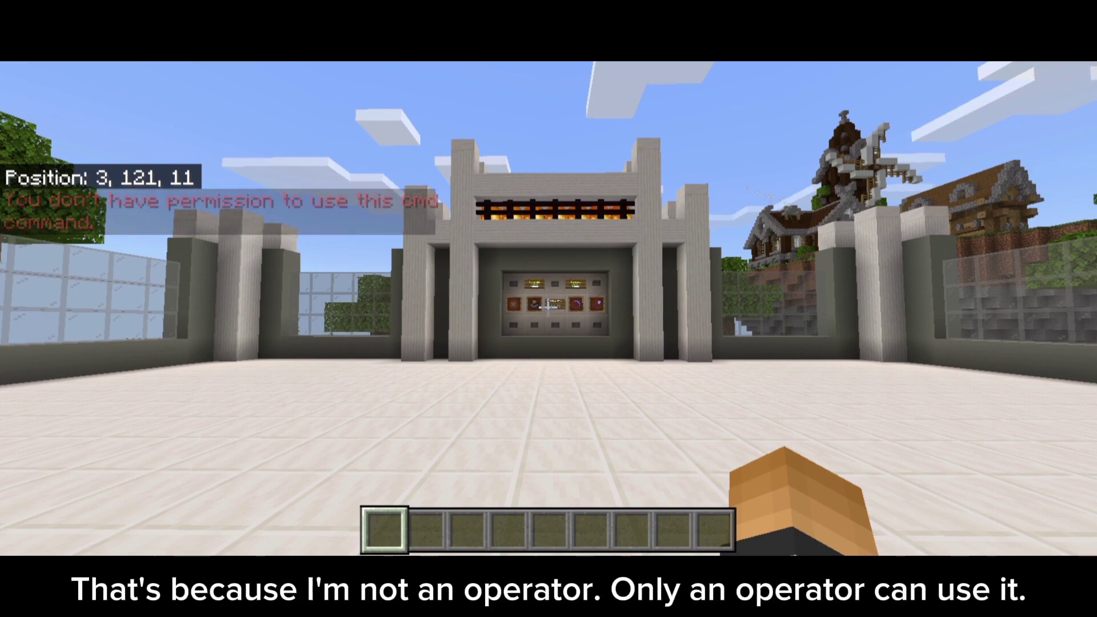
{"action": "key", "text": "Escape"}
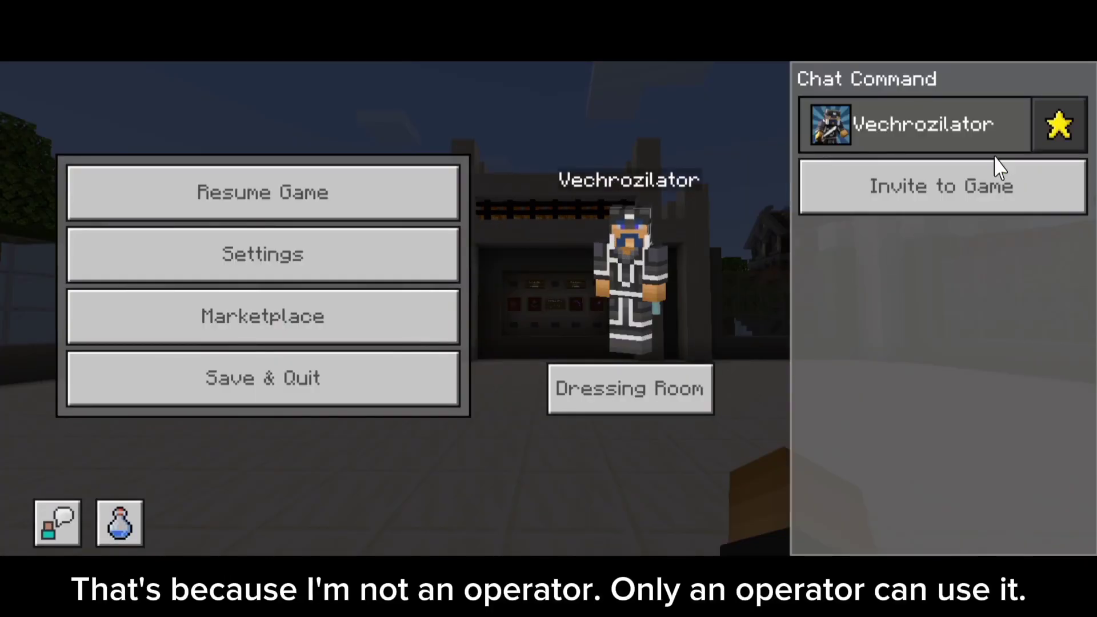
Set your own player permission level to Operator
{"action": "left_click", "coordinate": [1057, 127]}
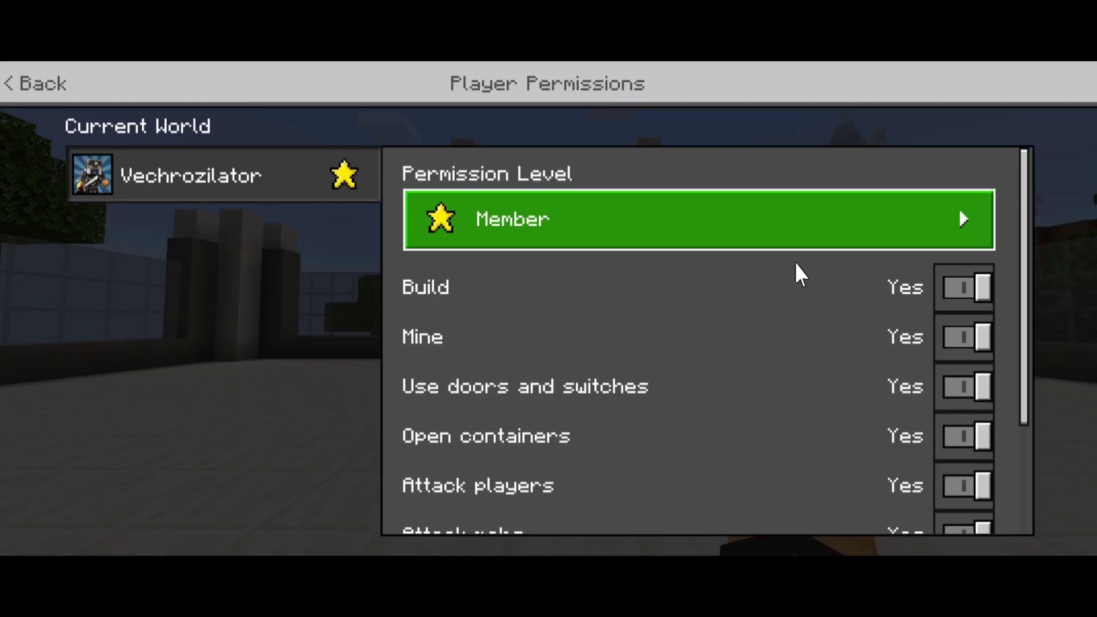
{"action": "left_click", "coordinate": [740, 240]}
{"action": "left_click", "coordinate": [579, 273]}
{"action": "key", "text": "Escape"}
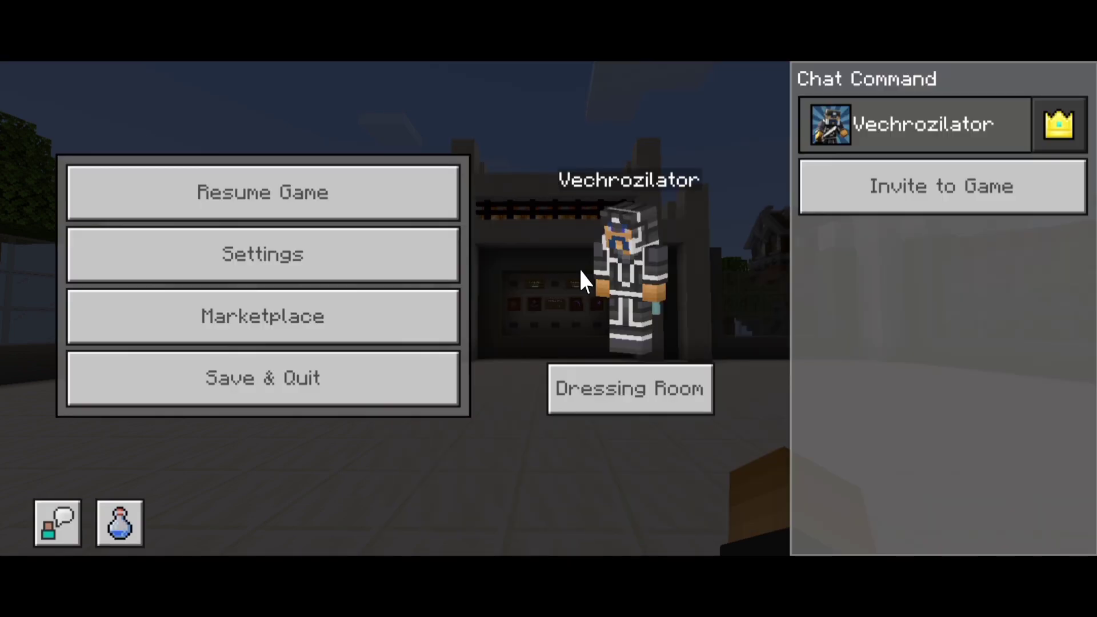
{"action": "key", "text": "Escape"}
Send 'cmd: create' to confirm the Chat Command Creator opens, then close it
{"action": "type", "text": "tcmd: create"}
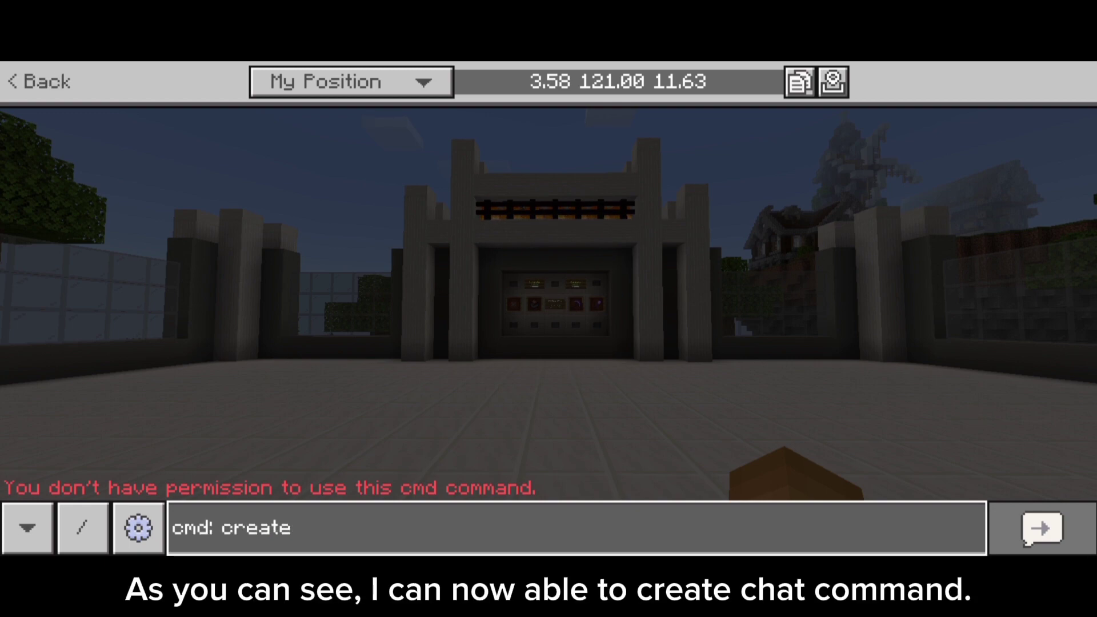
{"action": "key", "text": "Return"}
{"action": "key", "text": "Escape"}
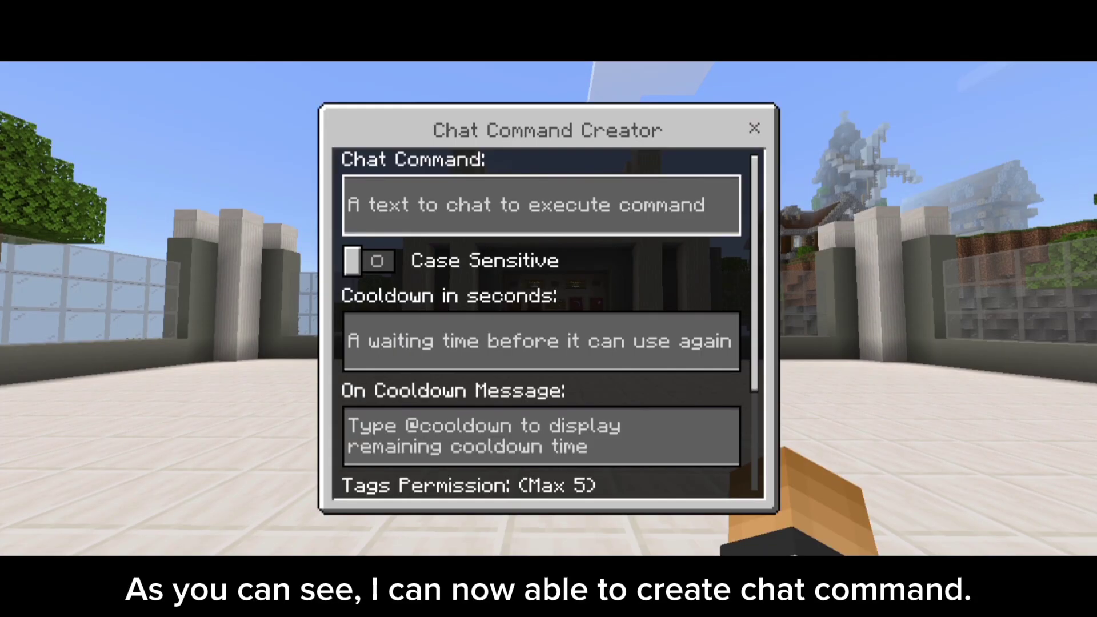
{"action": "key", "text": "Escape"}
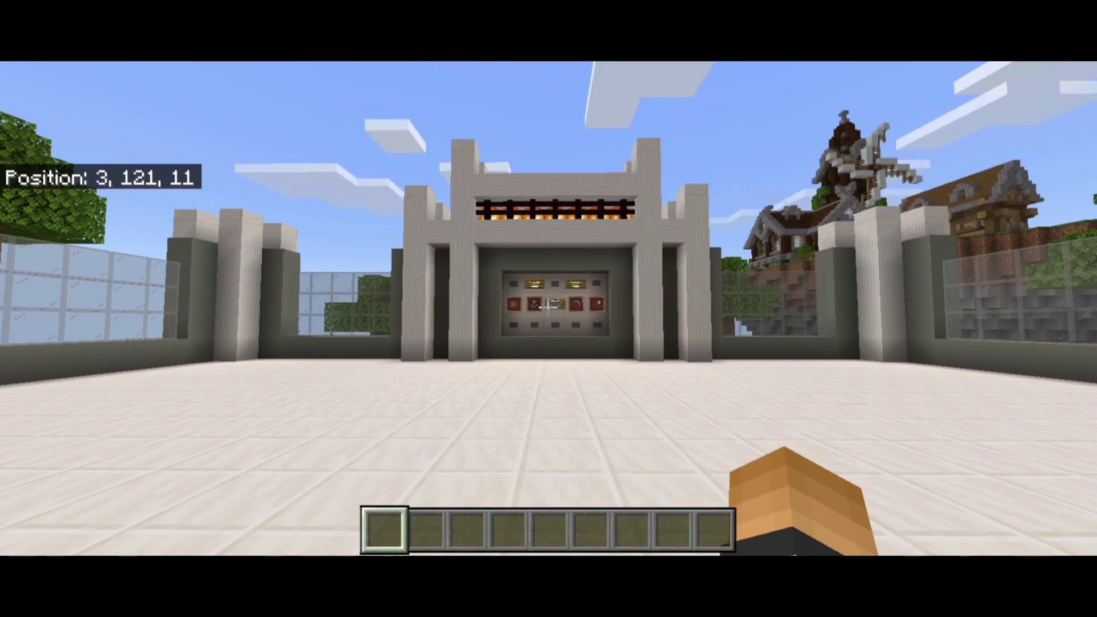
Run /tag @s add operator to tag yourself as operator, then return to the pause menu
{"action": "key", "text": "Escape"}
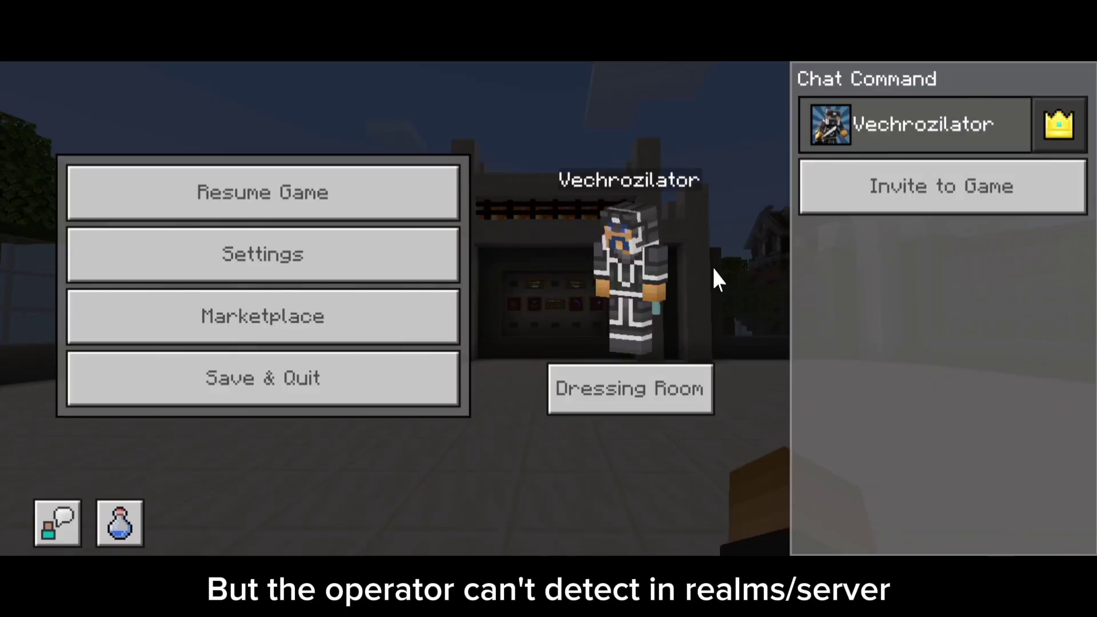
{"action": "key", "text": "Escape"}
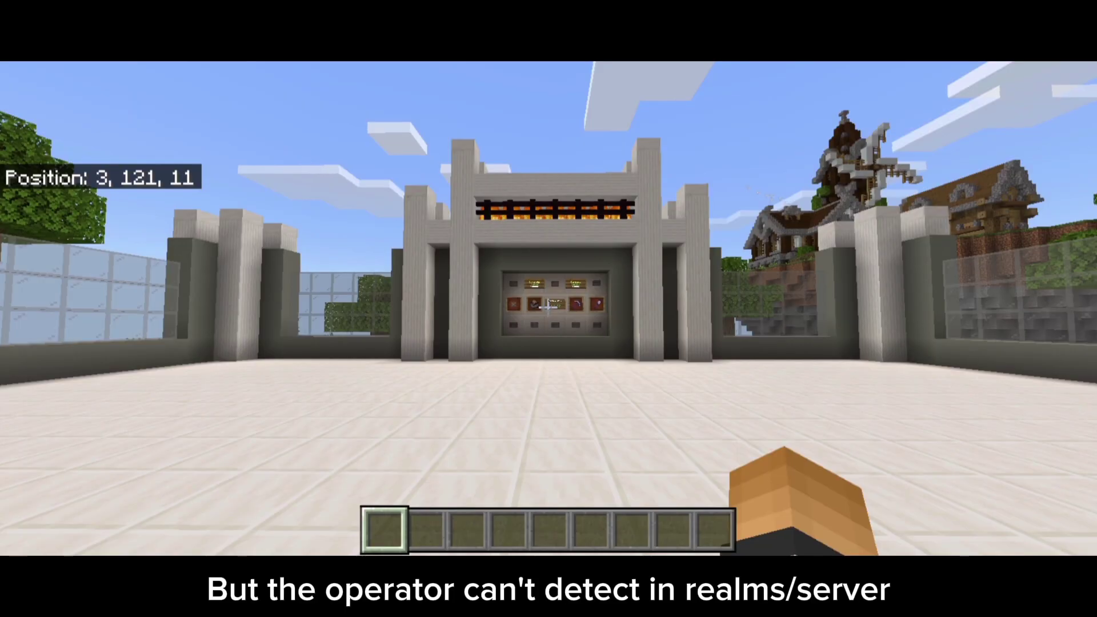
{"action": "key", "text": "slash"}
{"action": "type", "text": "tag"}
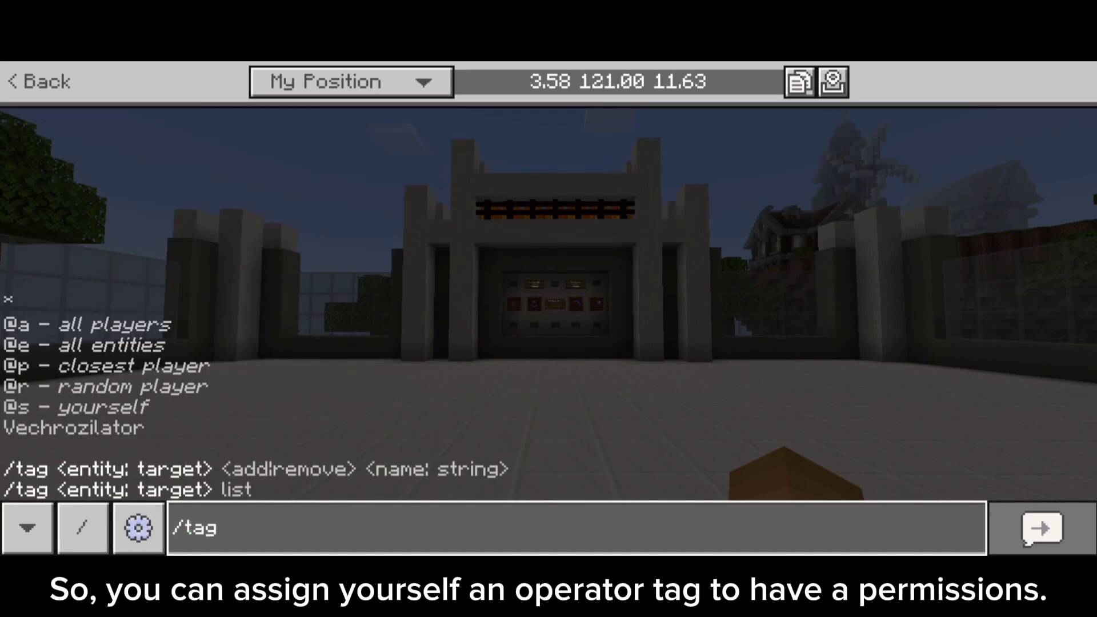
{"action": "type", "text": " @s add "}
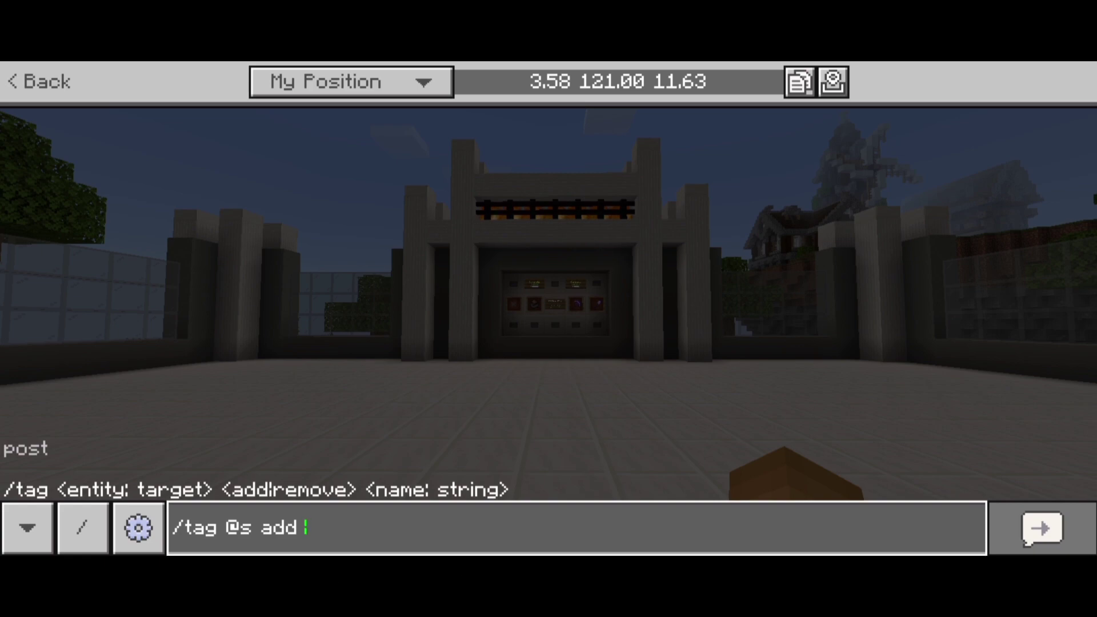
{"action": "type", "text": "operator"}
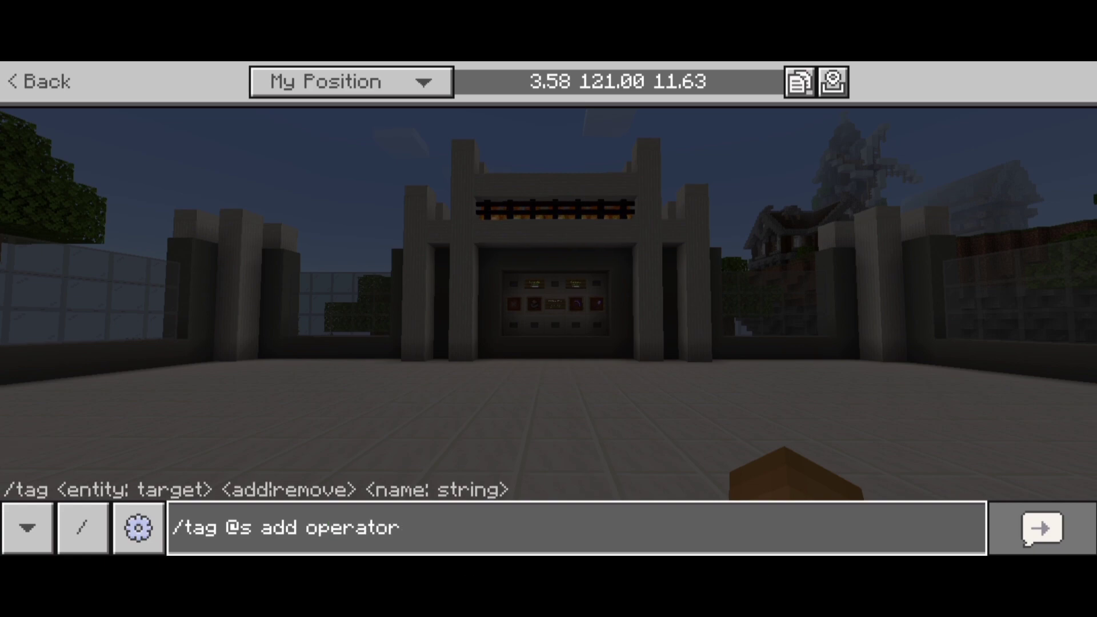
{"action": "key", "text": "Return"}
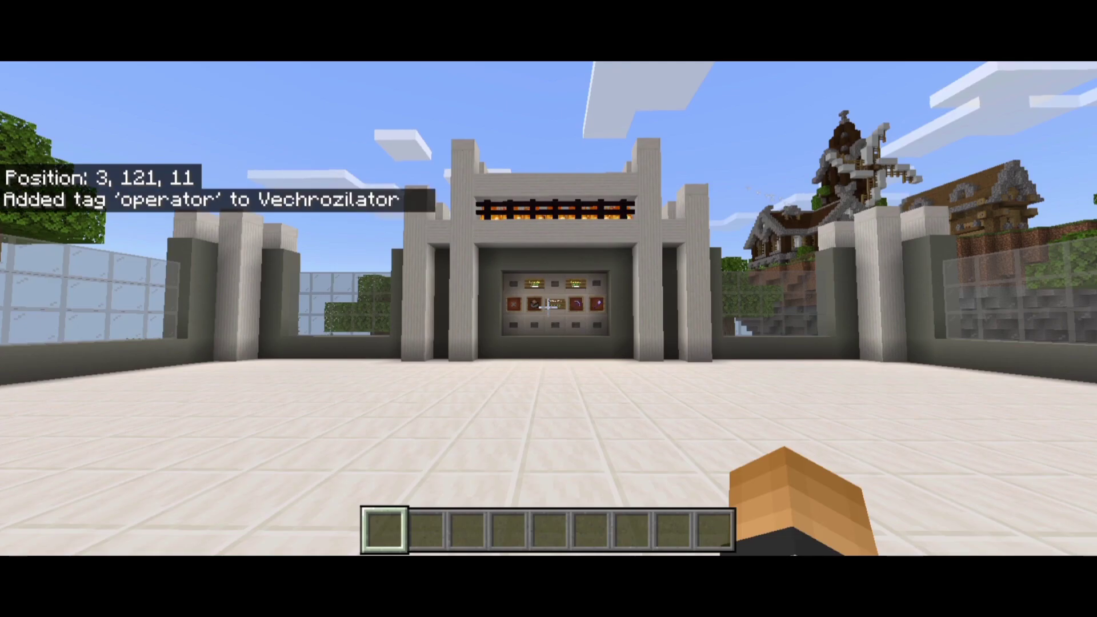
{"action": "key", "text": "Escape"}
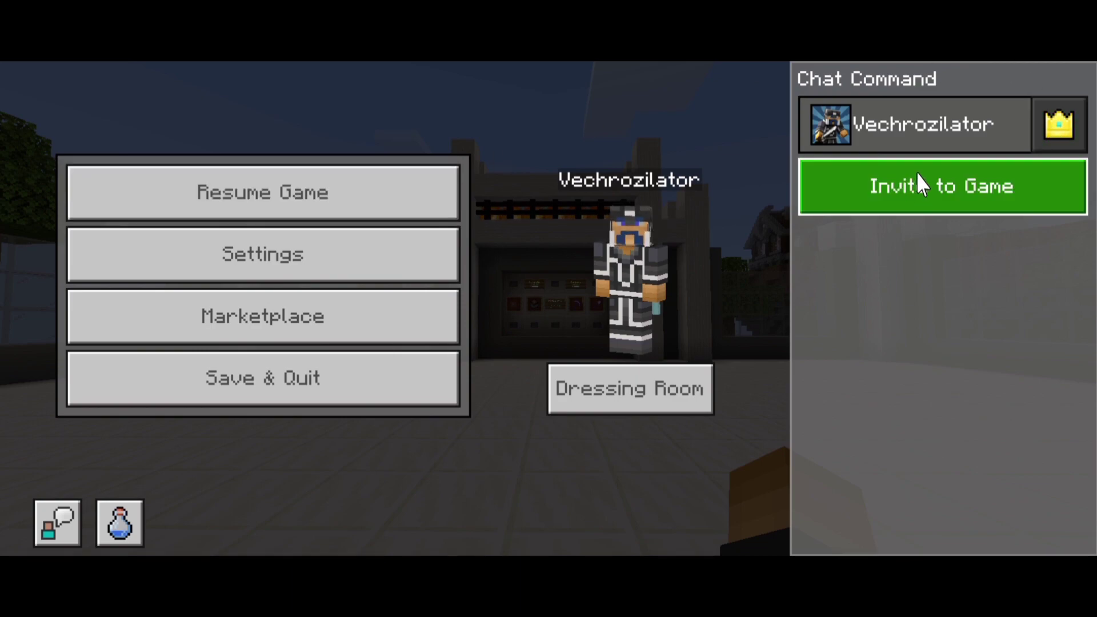
Lower your permission level to Member, then send 'cmd: create' to show the creator still opens
{"action": "left_click", "coordinate": [1077, 128]}
{"action": "left_click", "coordinate": [820, 214]}
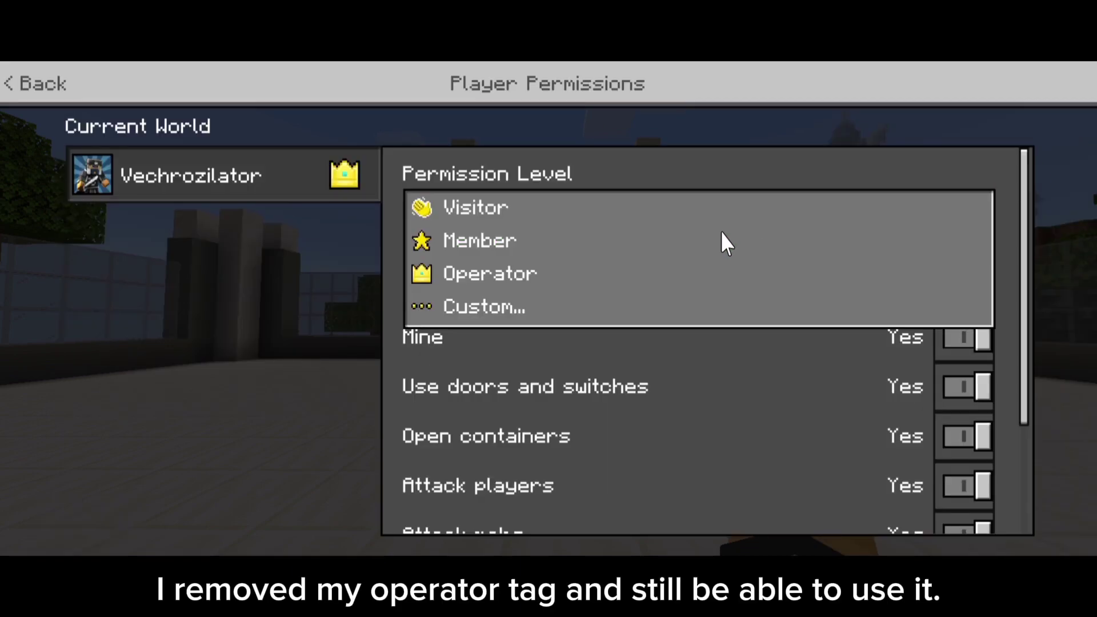
{"action": "left_click", "coordinate": [585, 240]}
{"action": "left_click", "coordinate": [541, 374]}
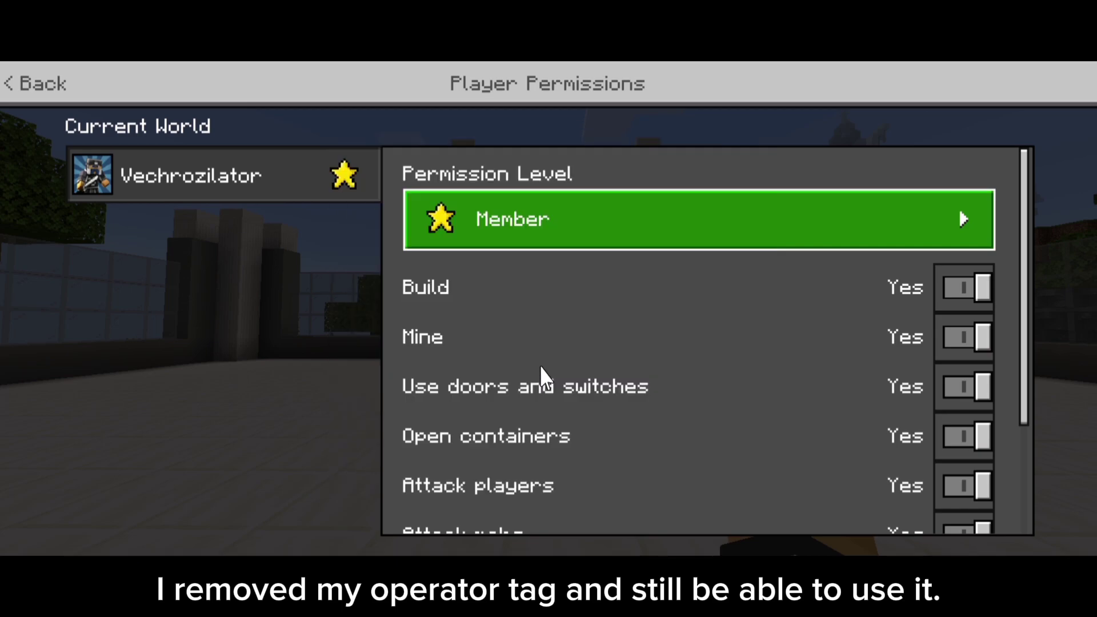
{"action": "key", "text": "Escape"}
{"action": "key", "text": "Escape"}
{"action": "type", "text": "tcmd: create"}
{"action": "key", "text": "Return"}
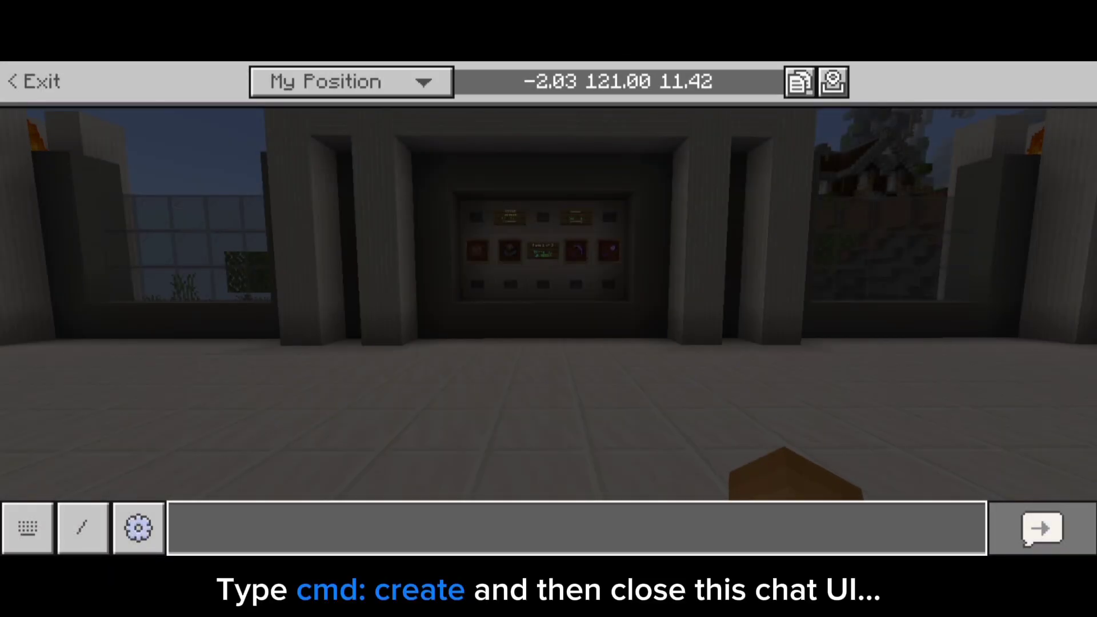
Send 'cmd: create' to open a blank Chat Command Creator form
{"action": "type", "text": "cmd: c"}
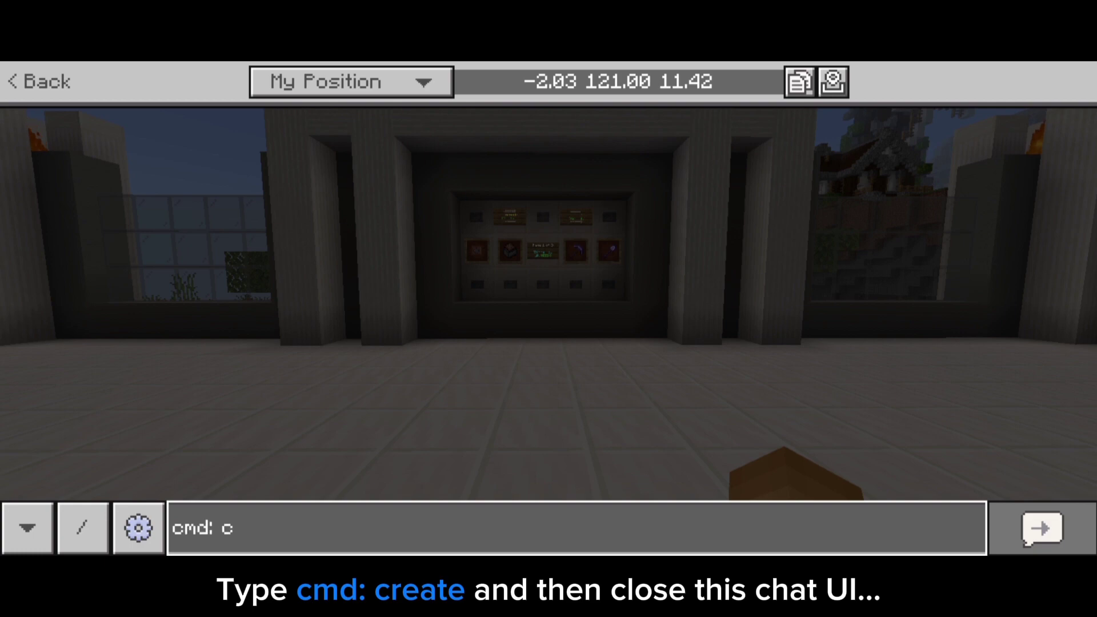
{"action": "type", "text": "reate"}
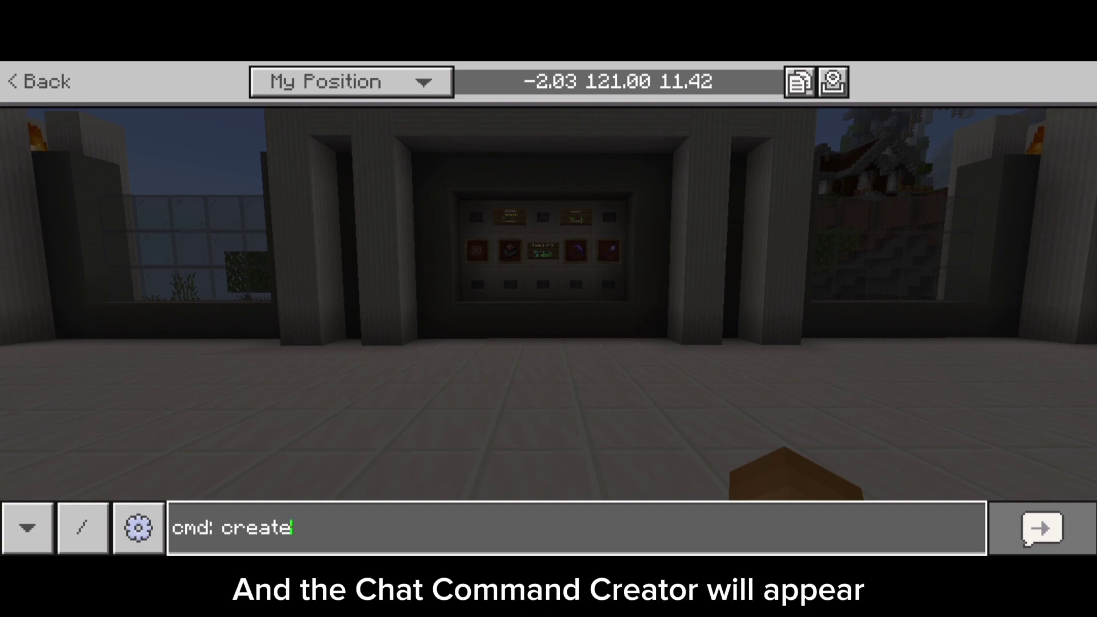
{"action": "key", "text": "Return"}
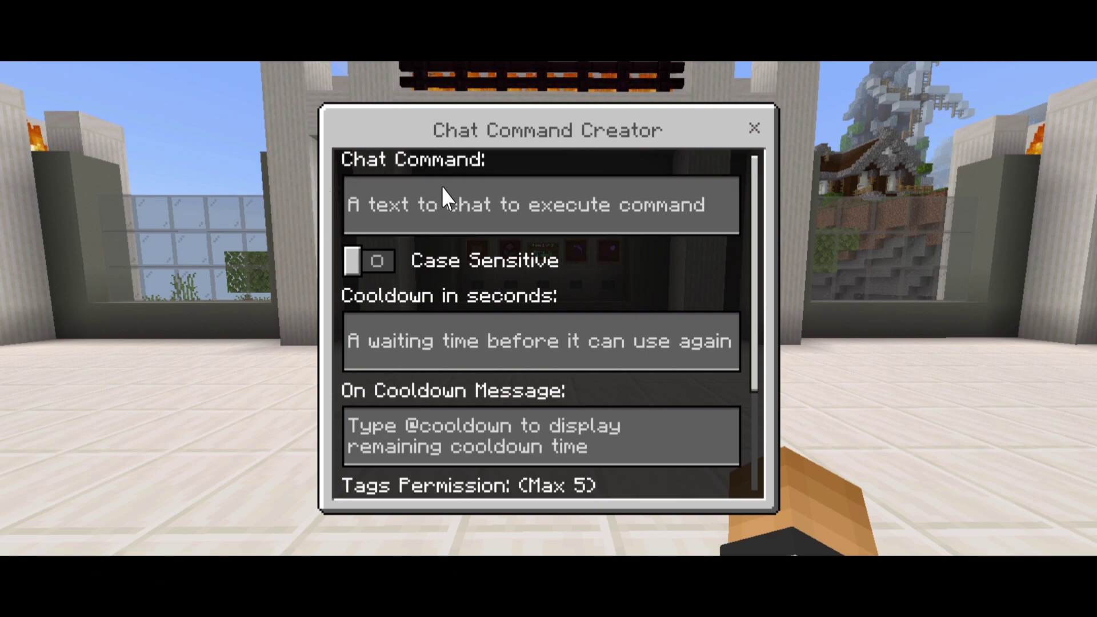
{"action": "left_click", "coordinate": [560, 217]}
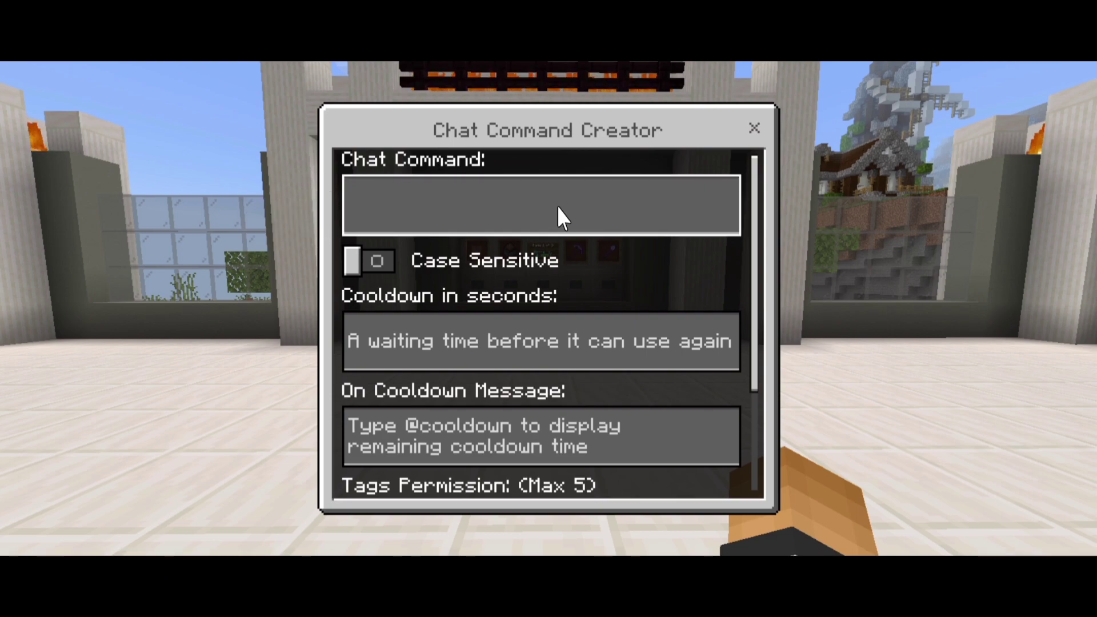
Enter 'Get Apple' as the chat command, leaving Case Sensitive switched off
{"action": "type", "text": "Get Appl"}
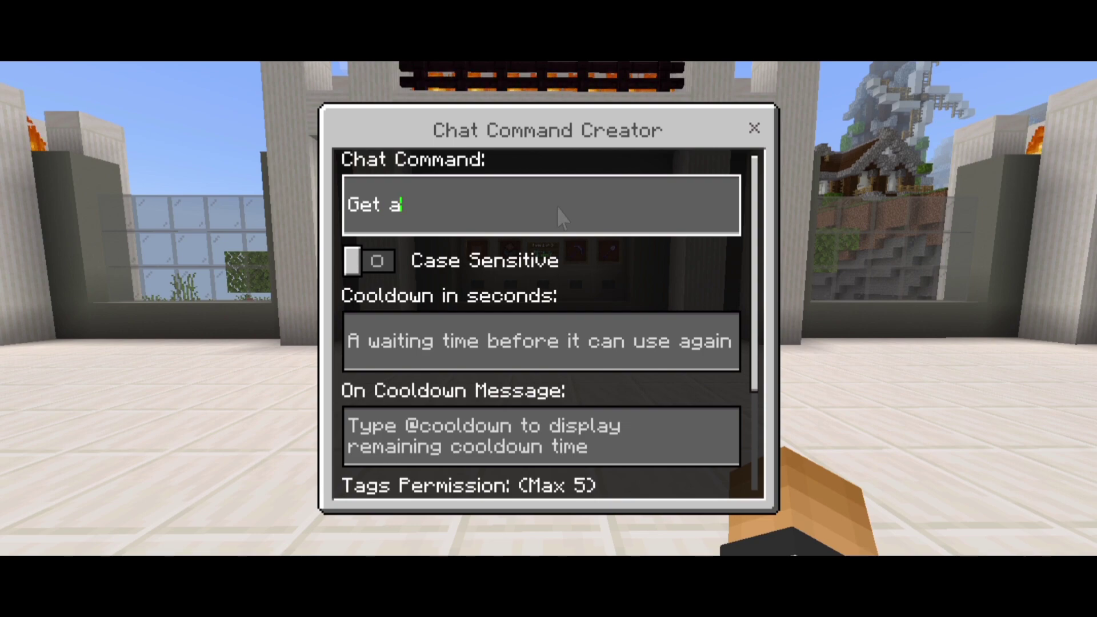
{"action": "type", "text": "e"}
{"action": "left_click", "coordinate": [458, 264]}
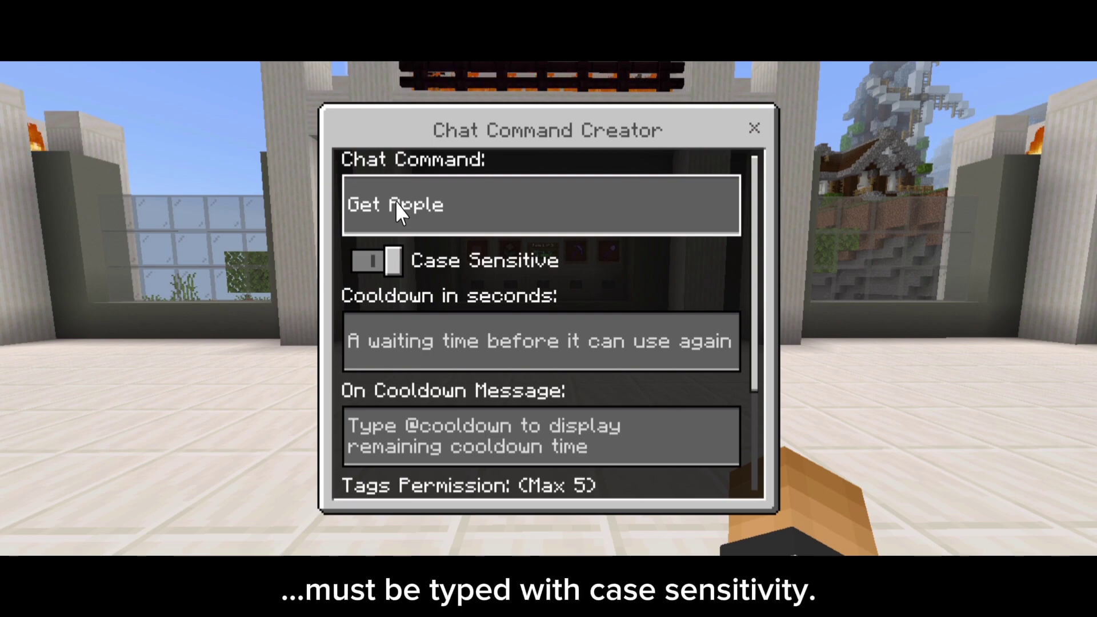
{"action": "left_click", "coordinate": [416, 270]}
{"action": "left_click", "coordinate": [394, 264]}
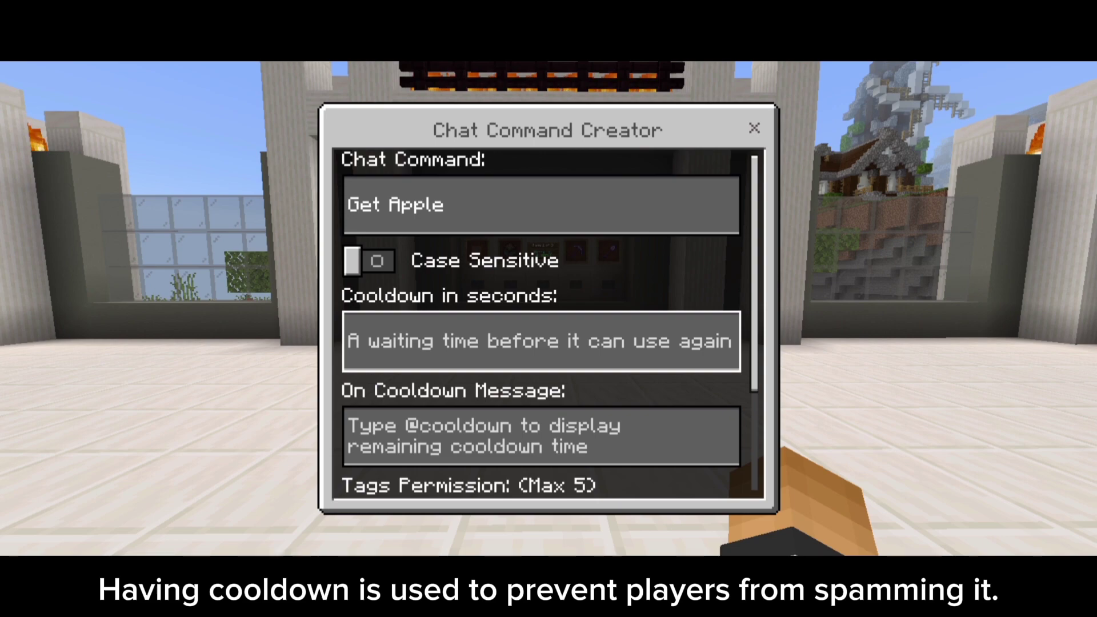
Enter 30 in the Cooldown in seconds field of the Get Apple command
{"action": "left_click", "coordinate": [484, 342]}
{"action": "type", "text": "30"}
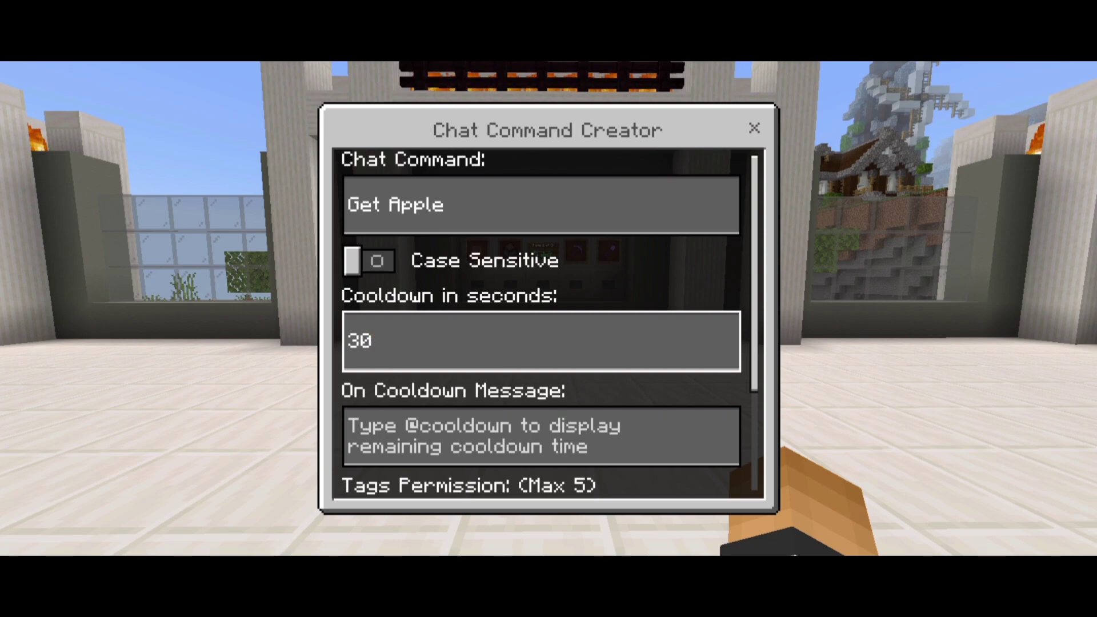
{"action": "key", "text": "BackSpace"}
{"action": "key", "text": "BackSpace"}
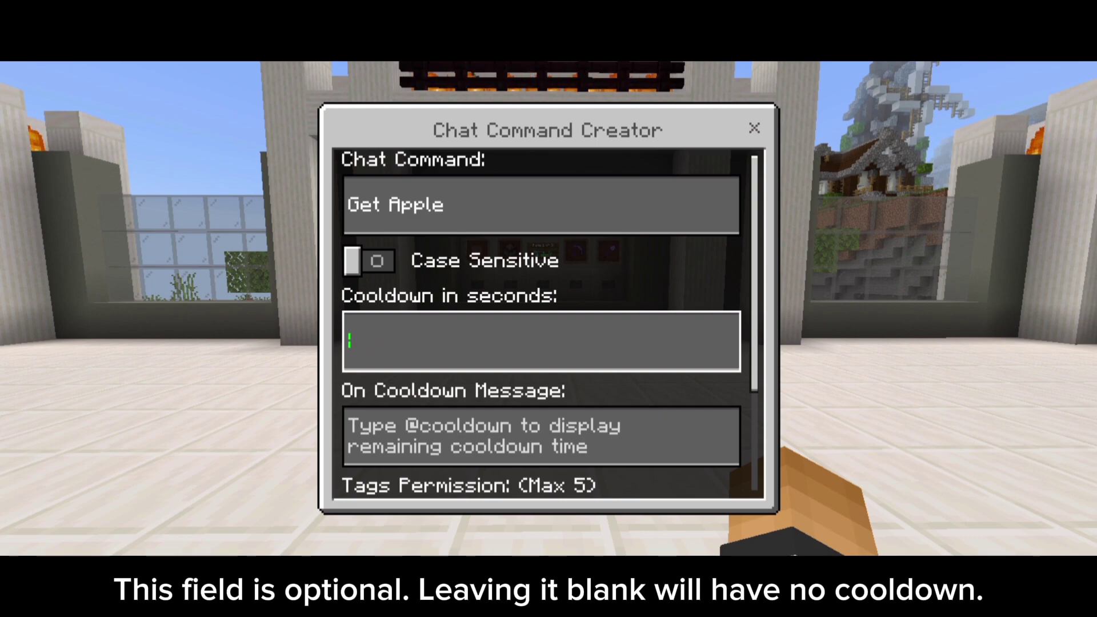
{"action": "type", "text": "30"}
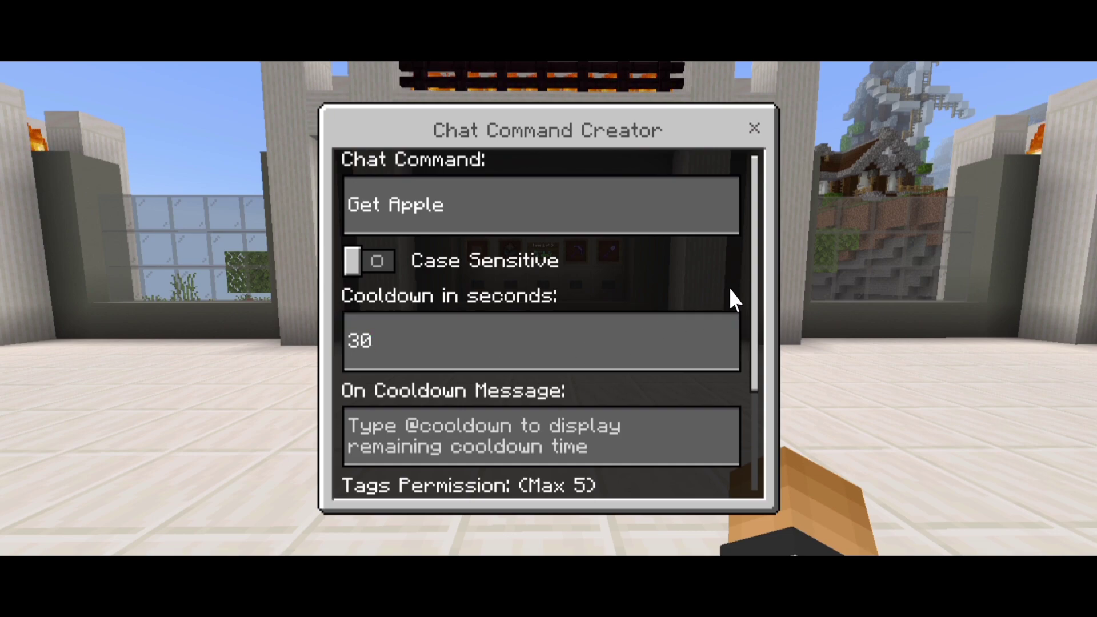
{"action": "left_click_drag", "start_coordinate": [754, 336], "coordinate": [756, 398]}
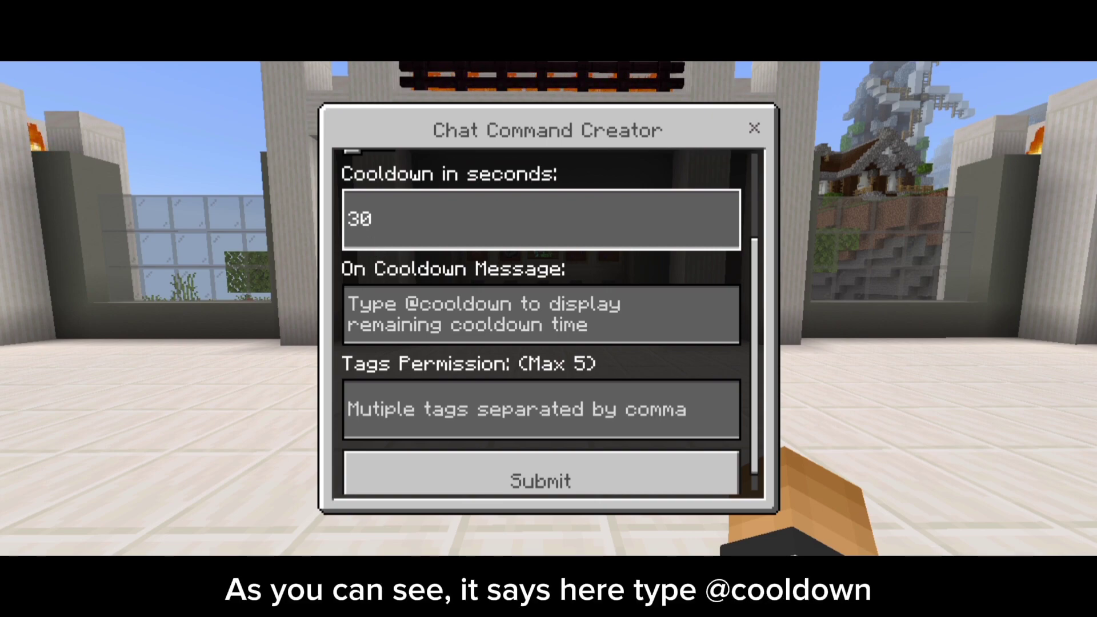
{"action": "left_click", "coordinate": [393, 305]}
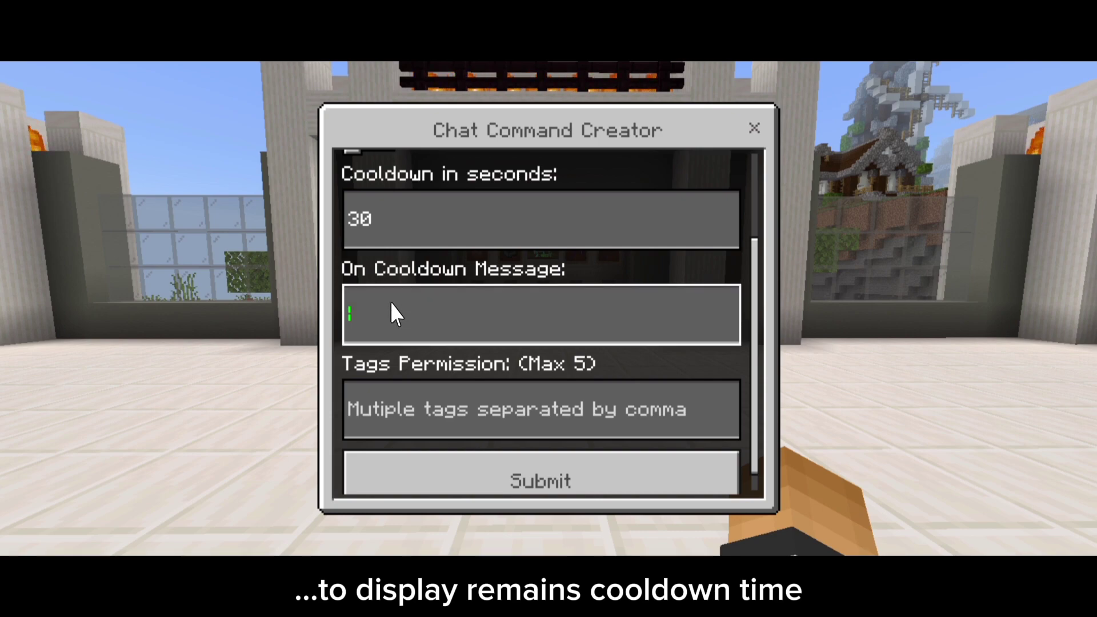
{"action": "type", "text": "Try ag"}
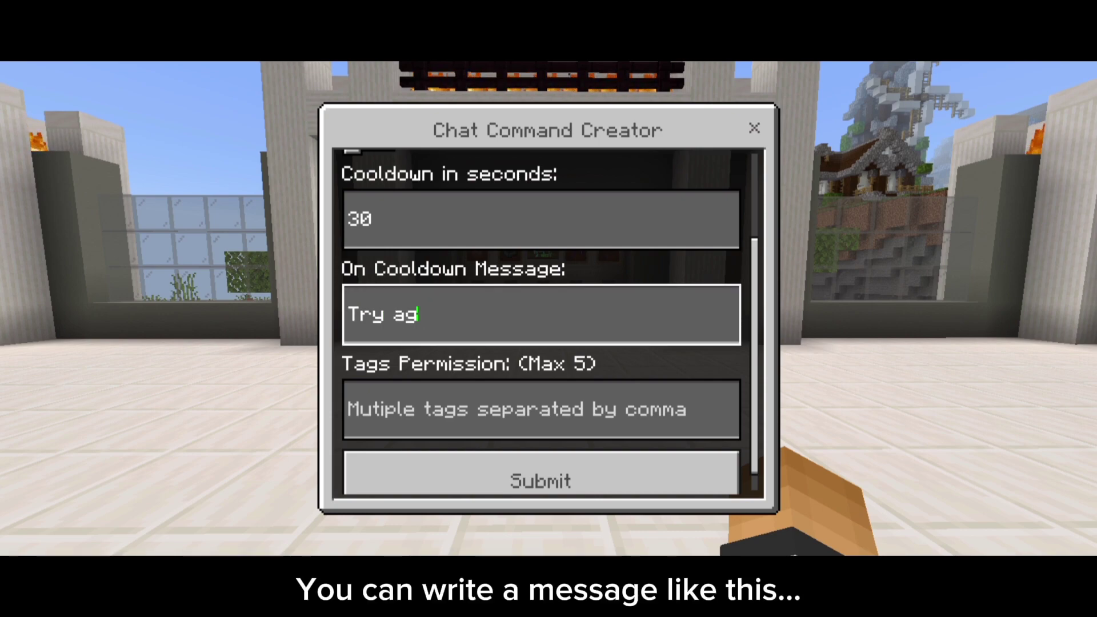
{"action": "type", "text": "ain in "}
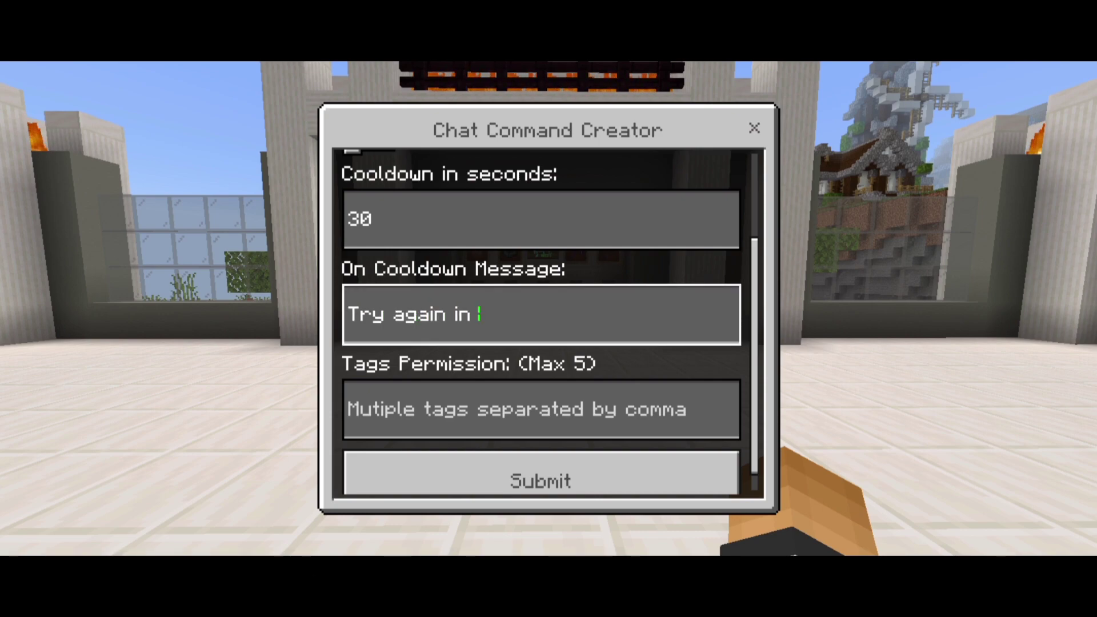
{"action": "type", "text": "@cooldoiw"}
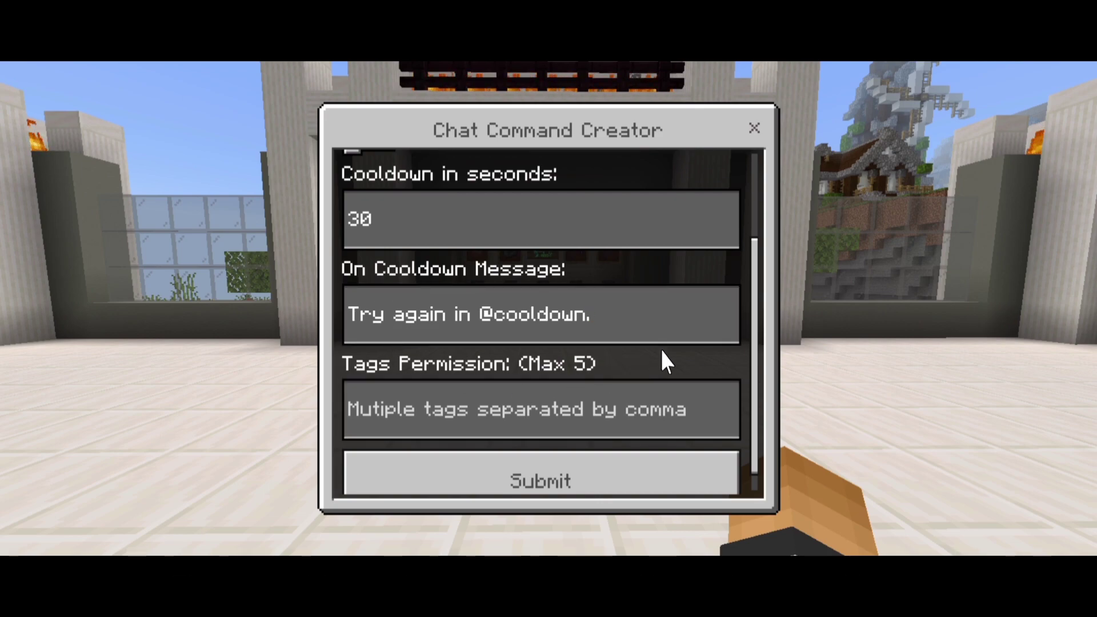
{"action": "left_click_drag", "start_coordinate": [759, 257], "coordinate": [753, 298]}
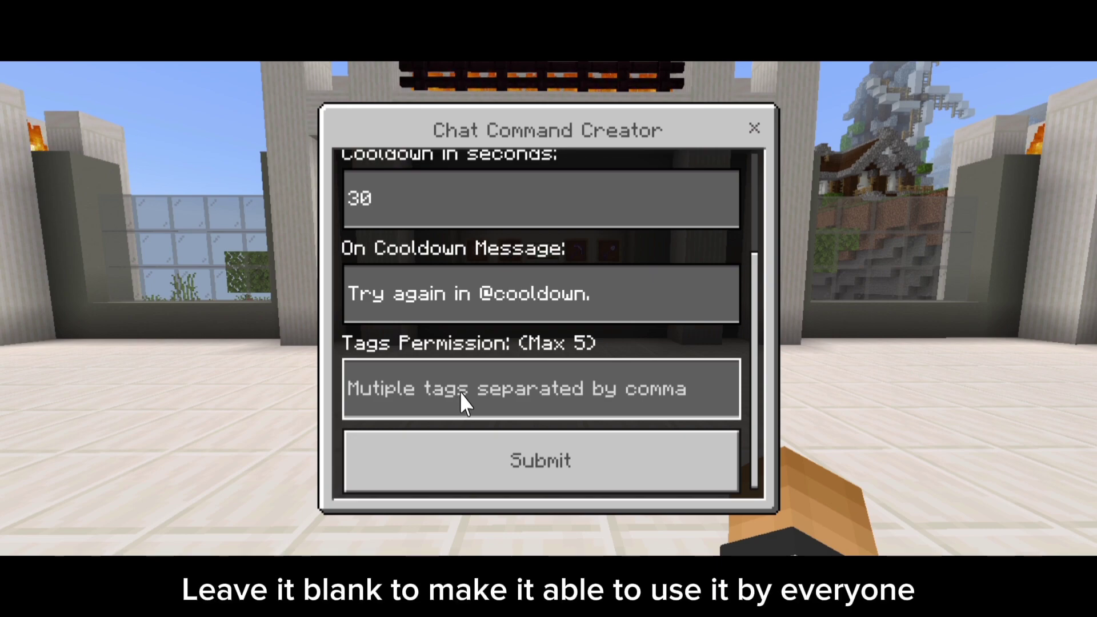
Submit the Get Apple settings and start adding a command to execute
{"action": "left_click", "coordinate": [465, 448]}
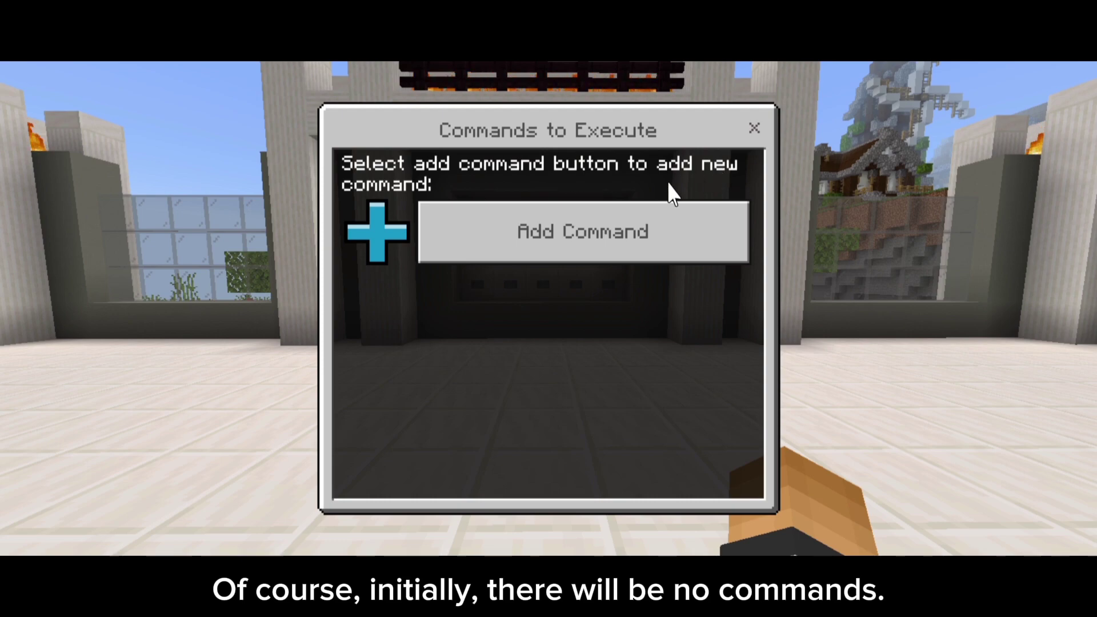
{"action": "left_click", "coordinate": [482, 233]}
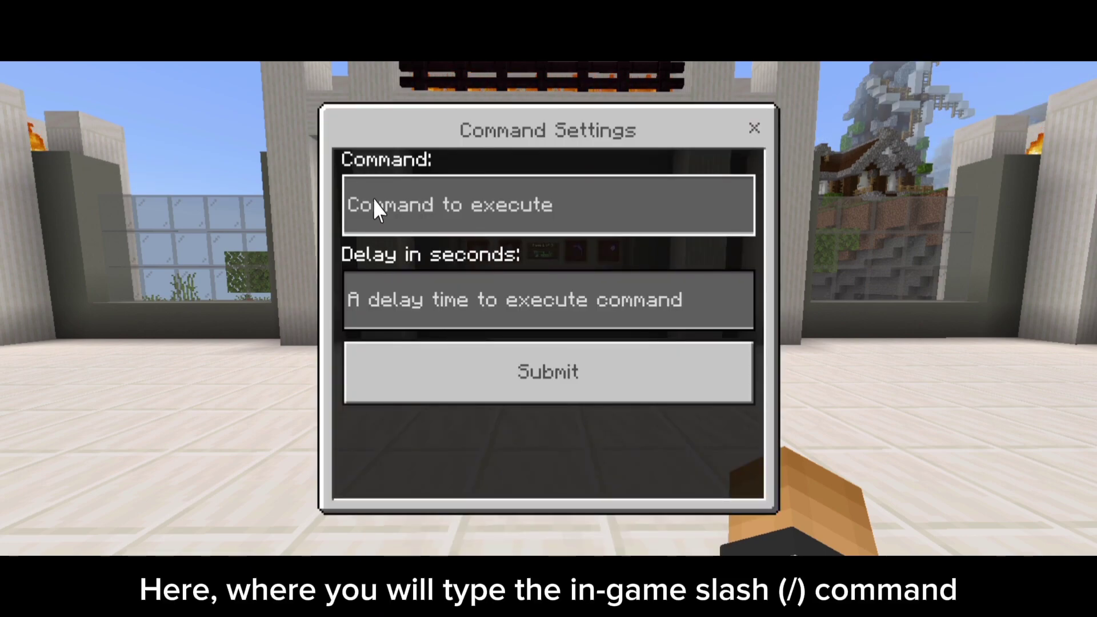
Save 'give @s apple' with no delay as Command Line 1, then begin a second command
{"action": "left_click", "coordinate": [455, 201]}
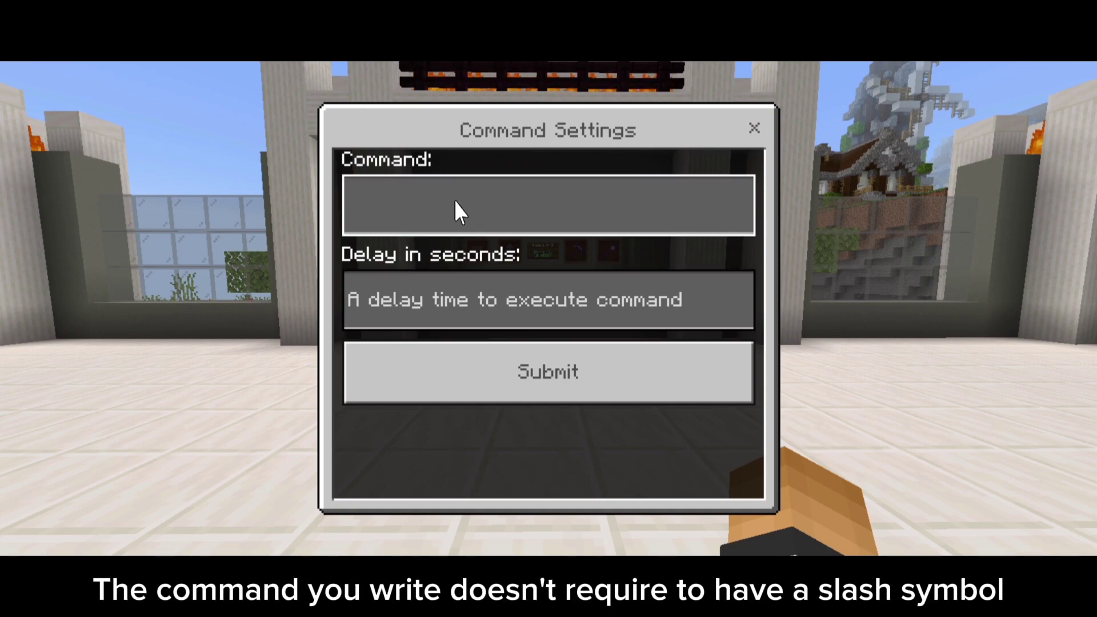
{"action": "type", "text": "give"}
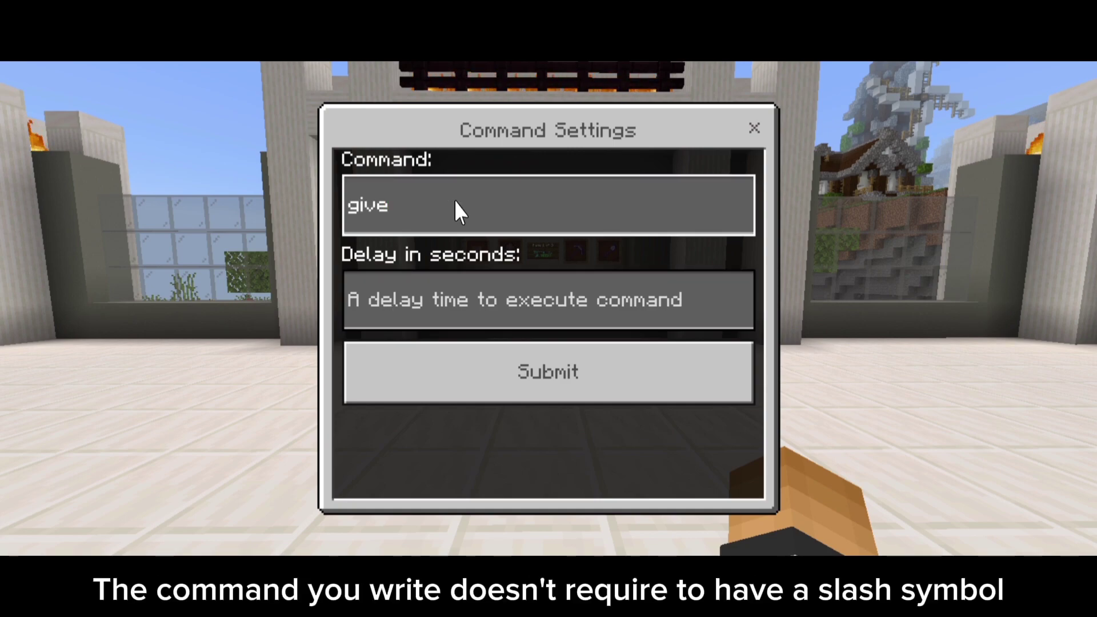
{"action": "type", "text": " @s apple"}
{"action": "left_click", "coordinate": [349, 205]}
{"action": "type", "text": "/"}
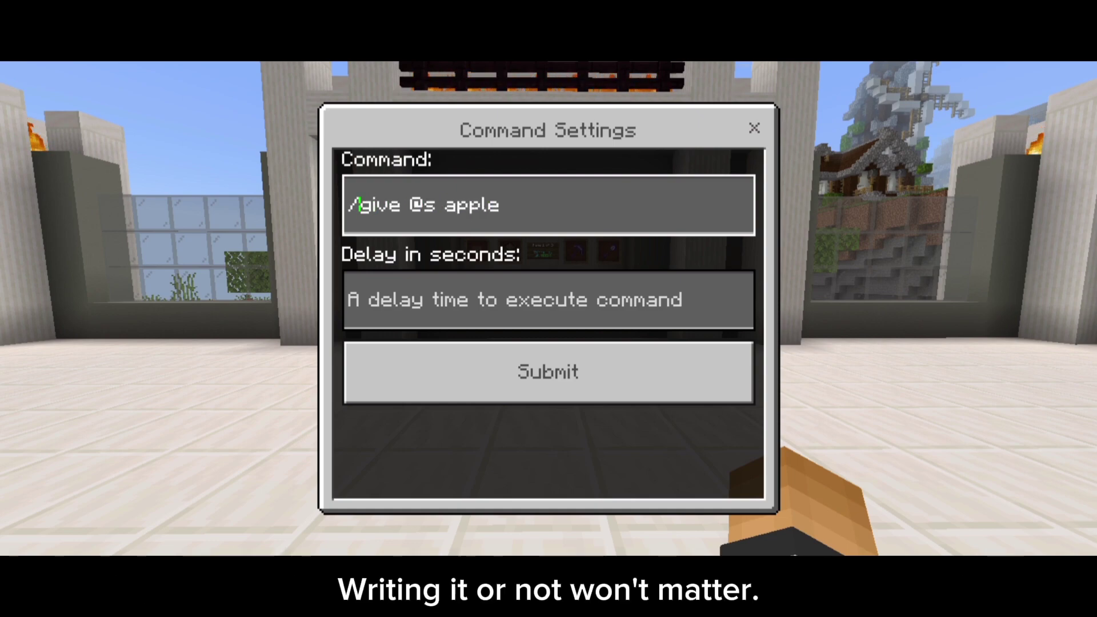
{"action": "key", "text": "BackSpace"}
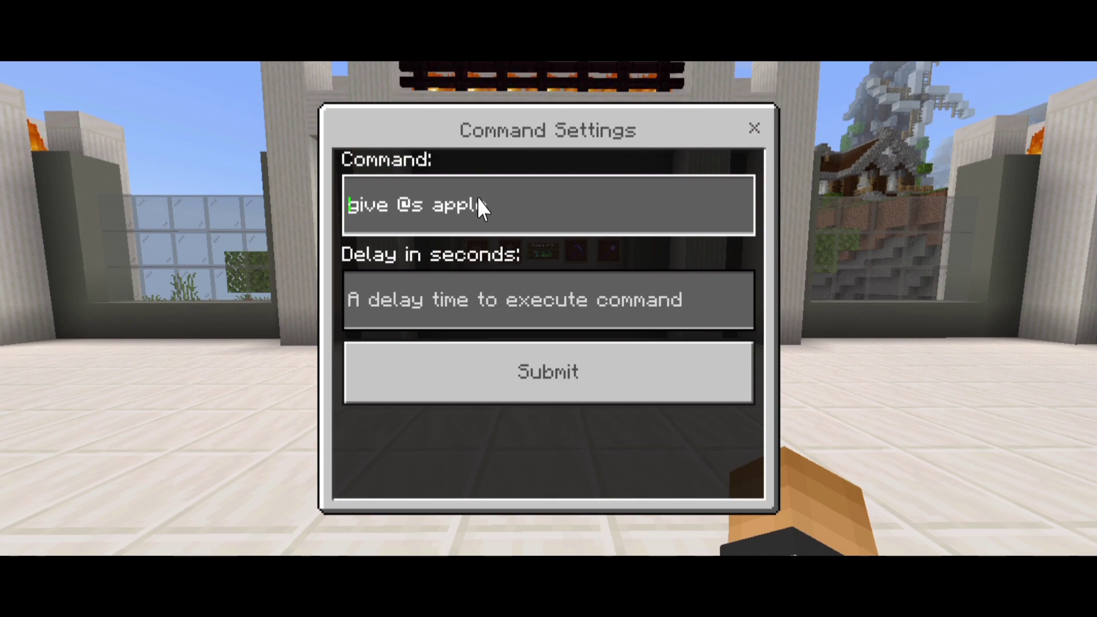
{"action": "left_click", "coordinate": [477, 291]}
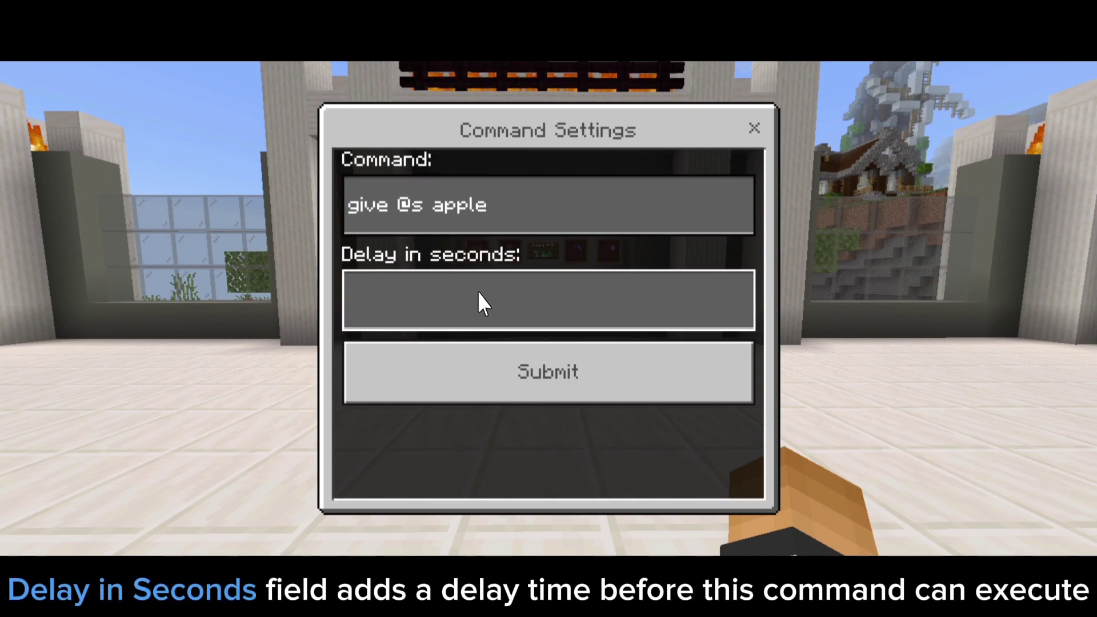
{"action": "key", "text": "Return"}
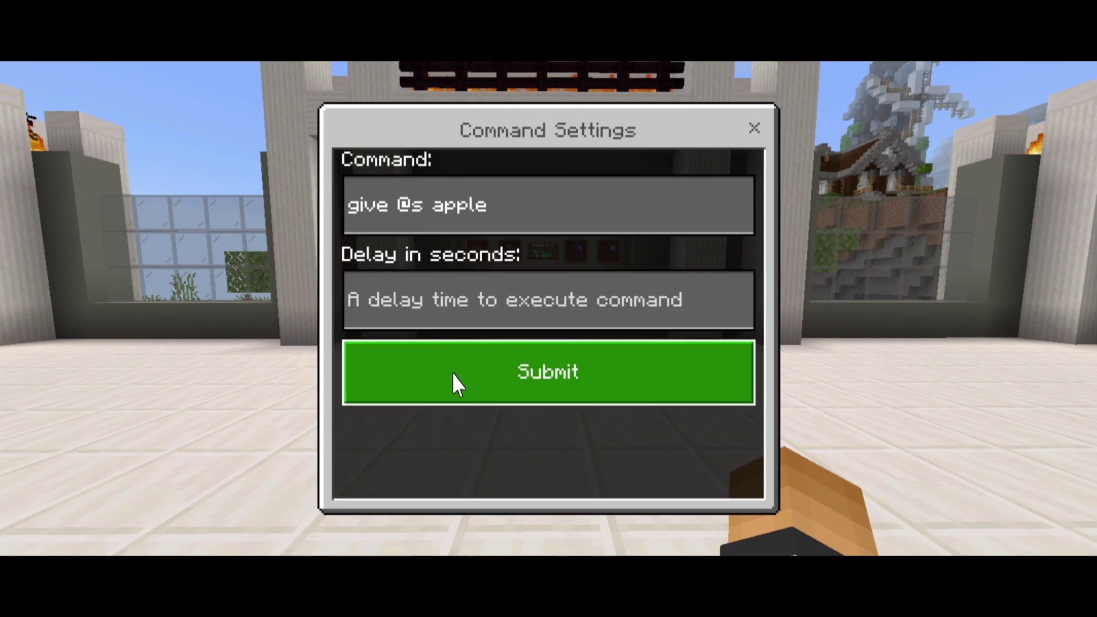
{"action": "left_click", "coordinate": [503, 374]}
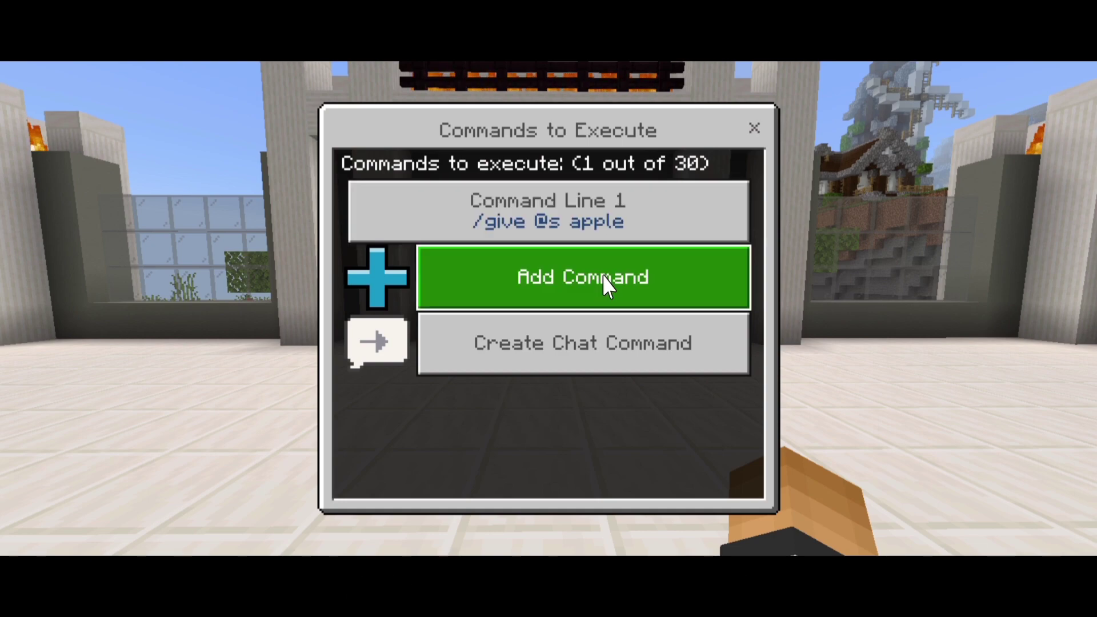
{"action": "left_click", "coordinate": [586, 289]}
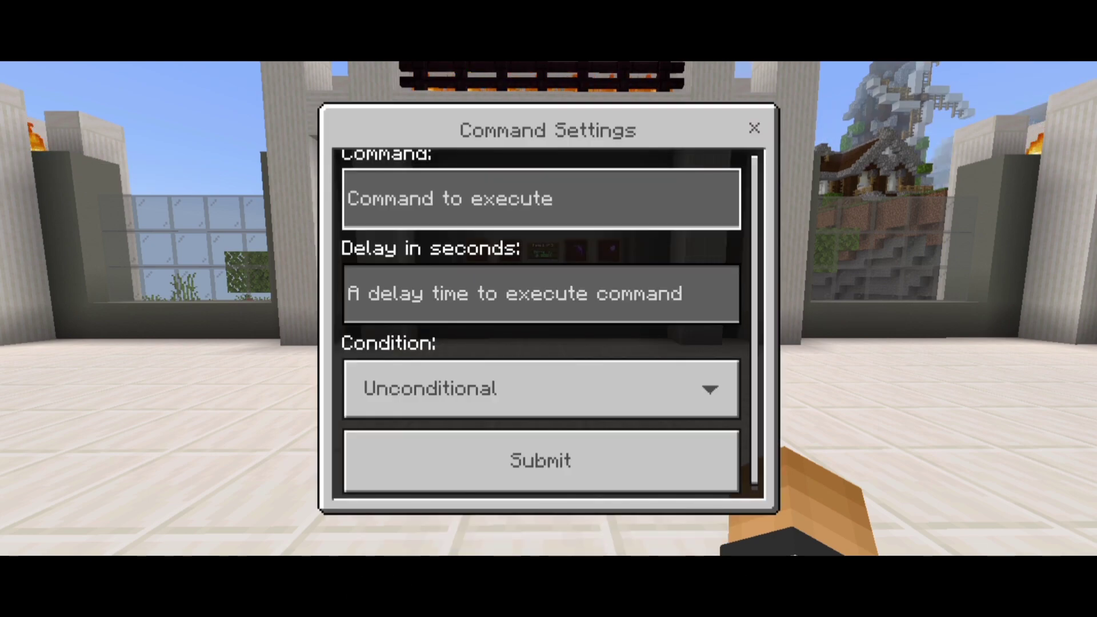
Add 'say You've got an apple' as a conditional second command line
{"action": "left_click", "coordinate": [539, 199]}
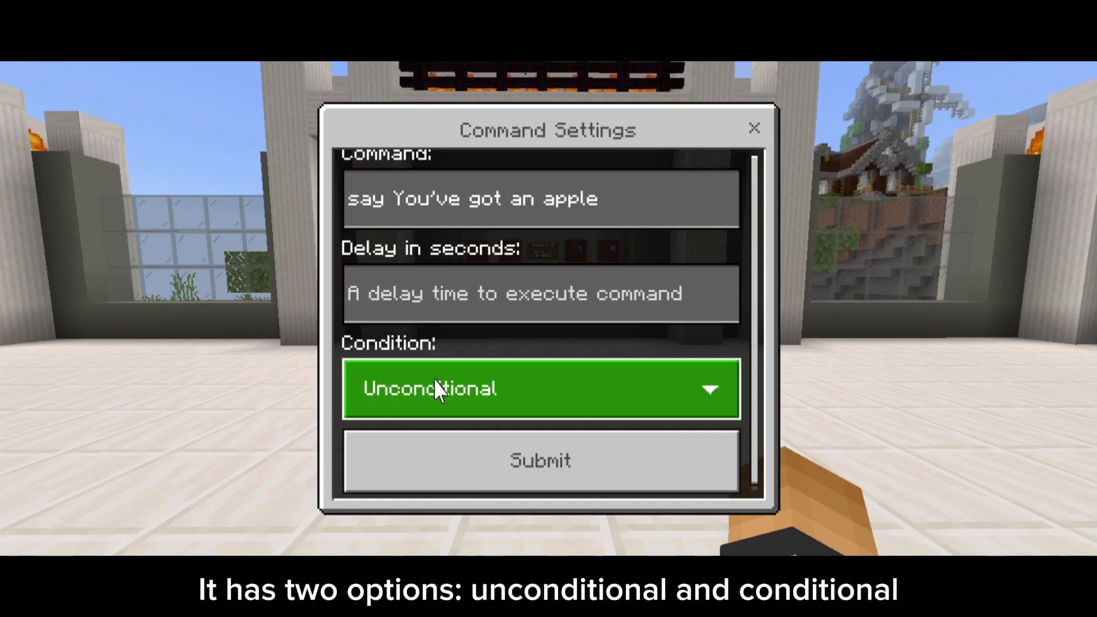
{"action": "left_click", "coordinate": [435, 386]}
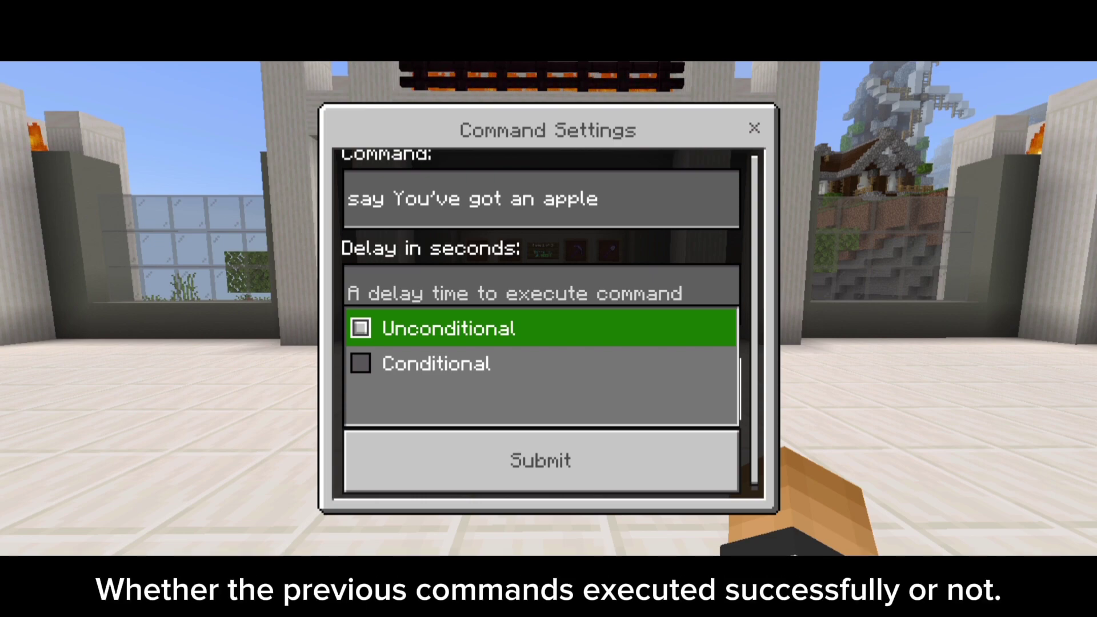
{"action": "left_click", "coordinate": [374, 365]}
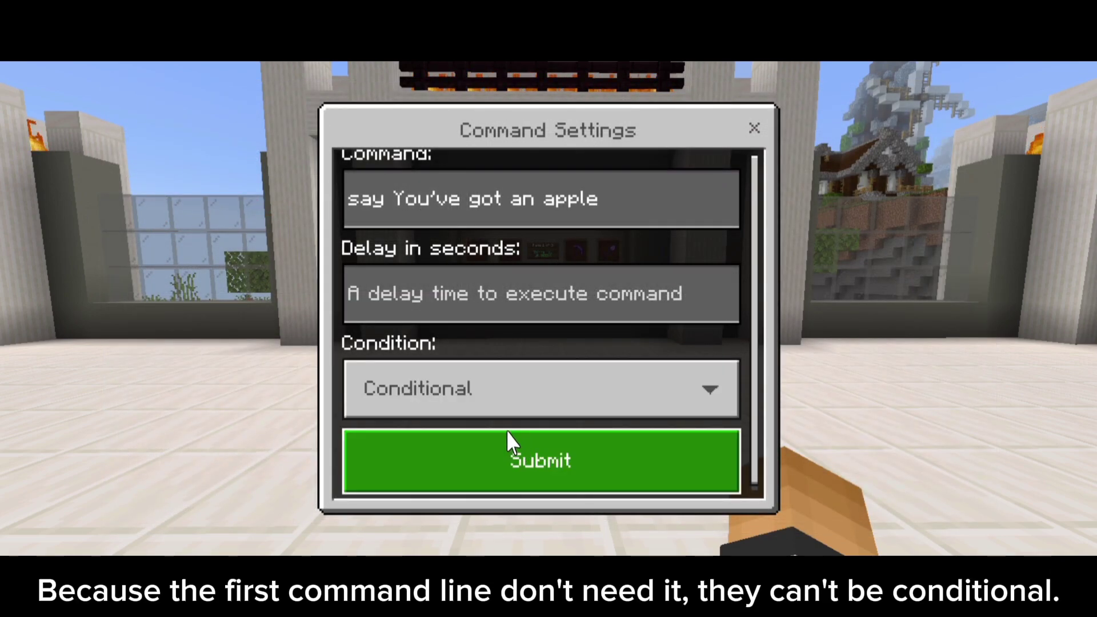
{"action": "left_click", "coordinate": [513, 463]}
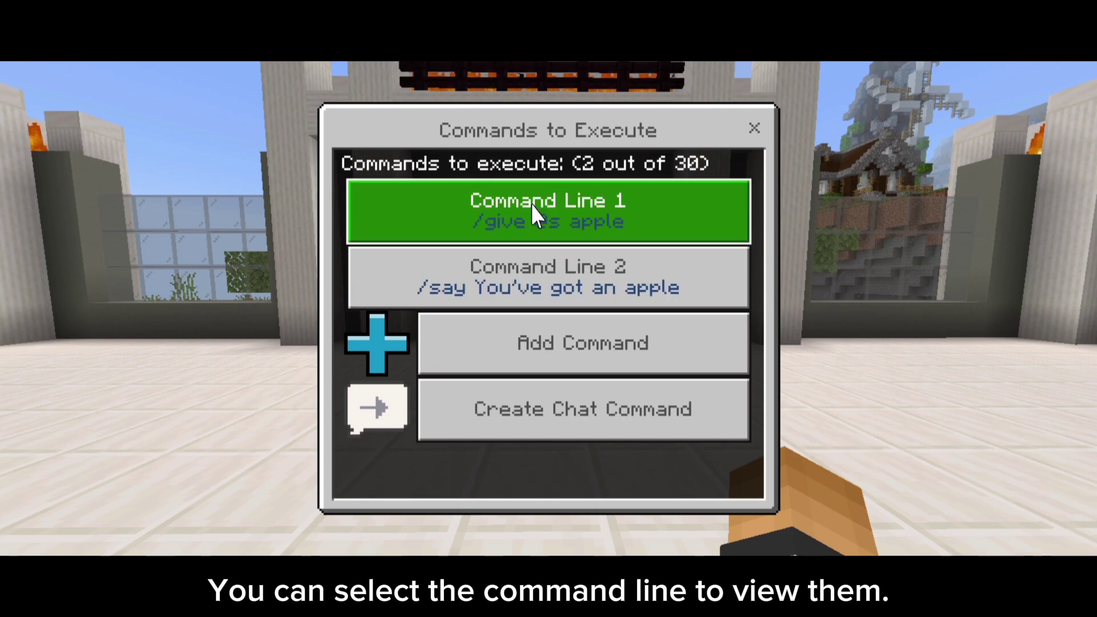
{"action": "left_click", "coordinate": [590, 208]}
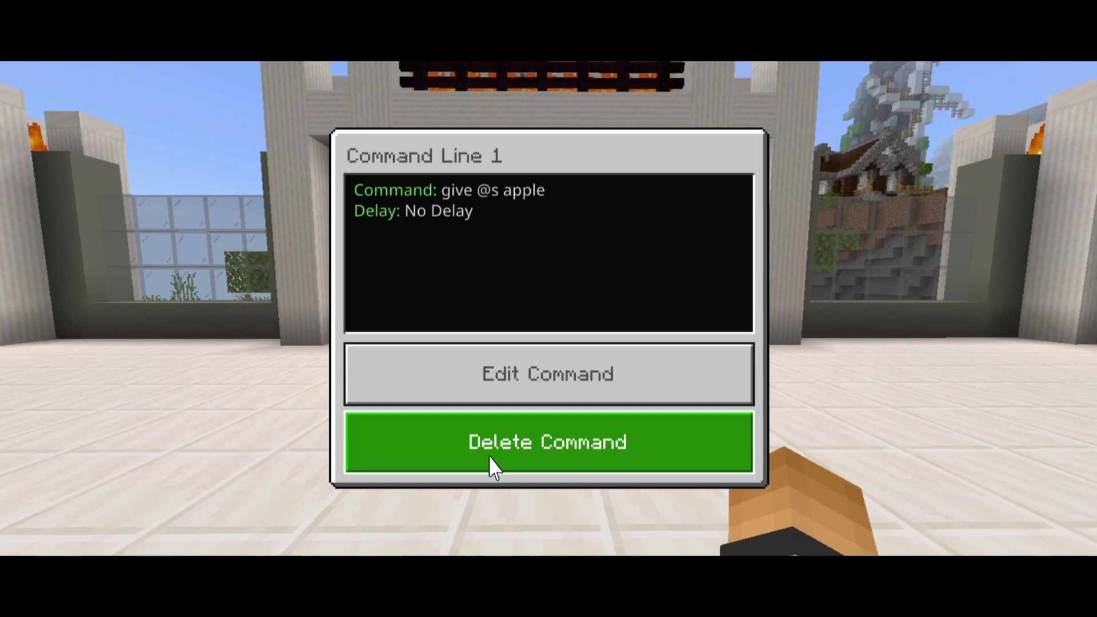
{"action": "left_click", "coordinate": [502, 387]}
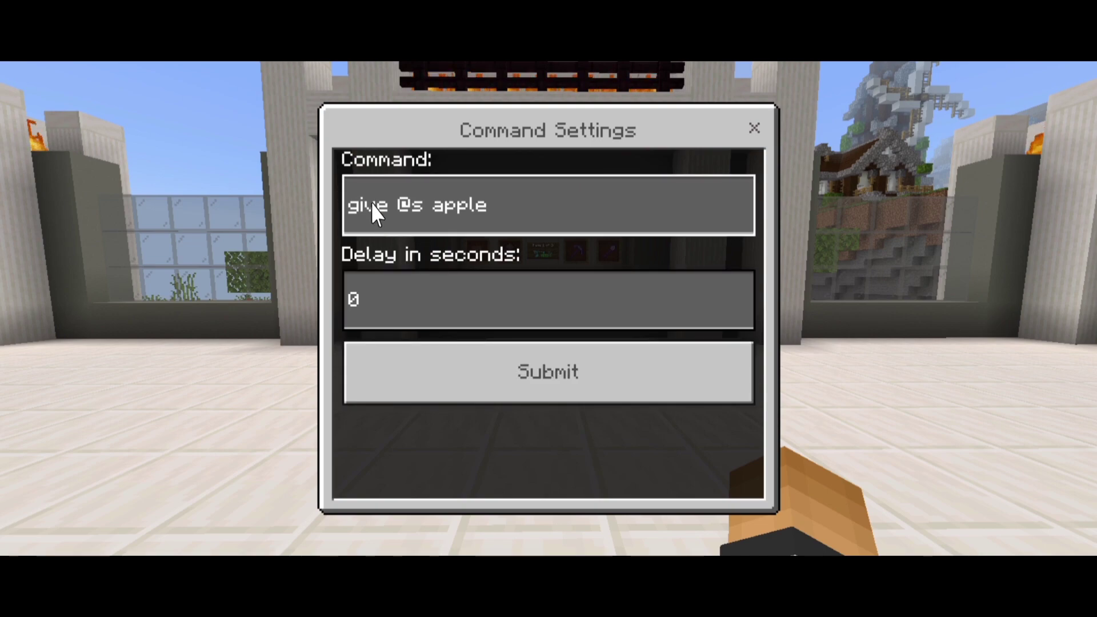
{"action": "key", "text": "Escape"}
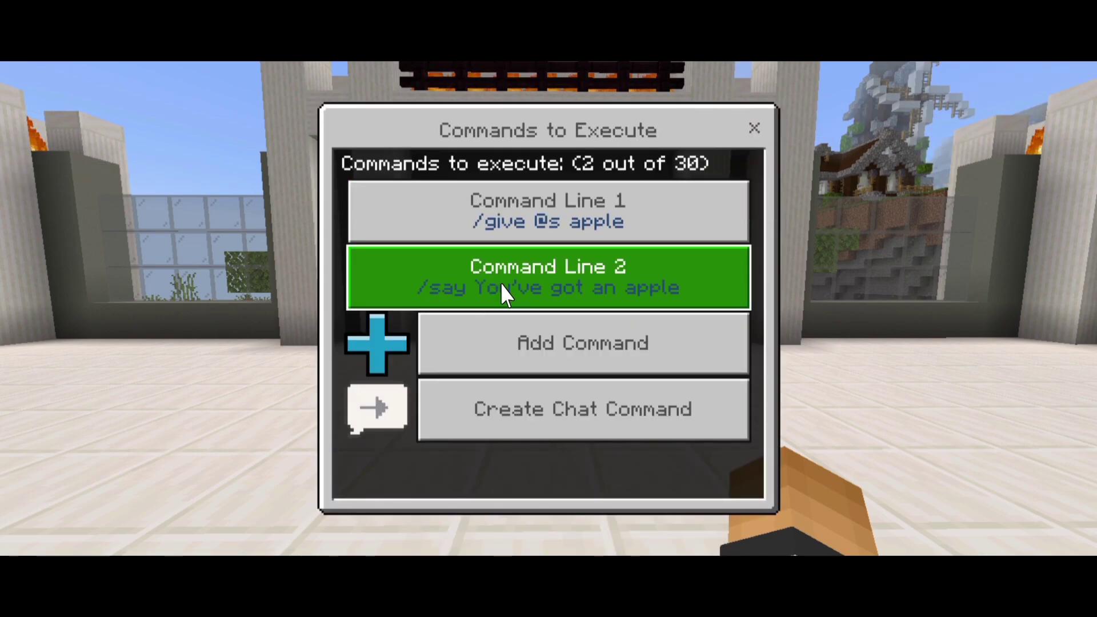
{"action": "left_click", "coordinate": [503, 292]}
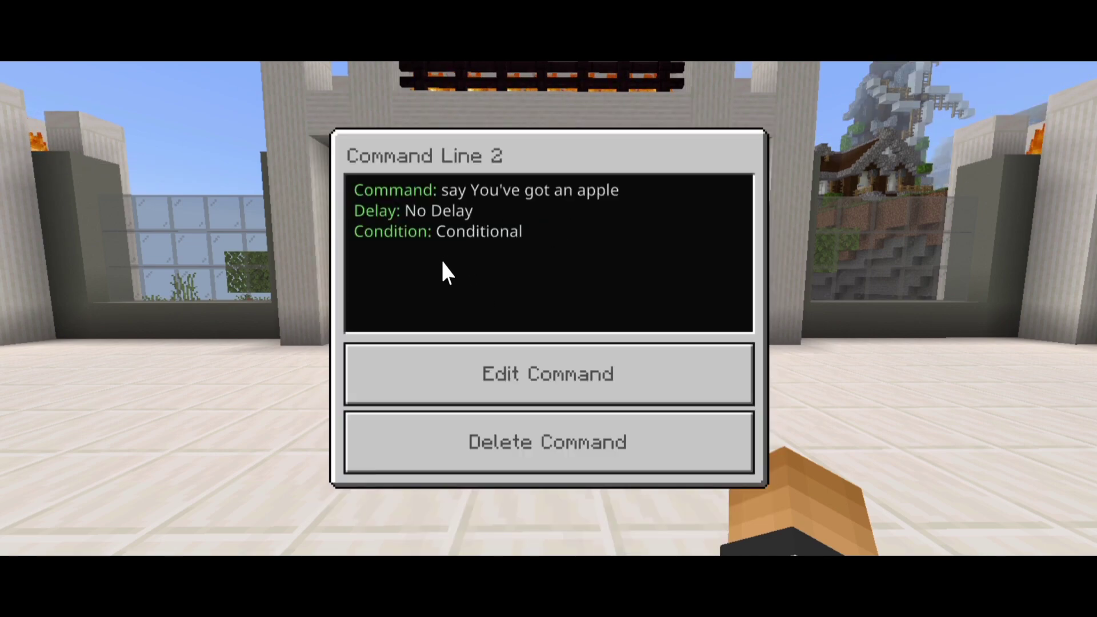
{"action": "left_click", "coordinate": [497, 372]}
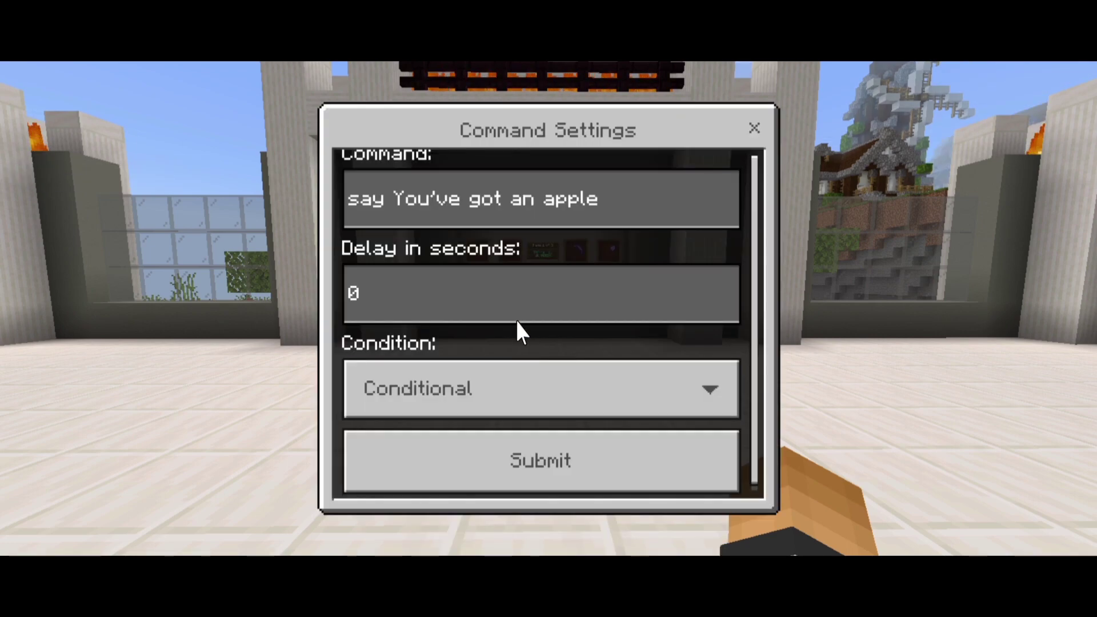
{"action": "key", "text": "Escape"}
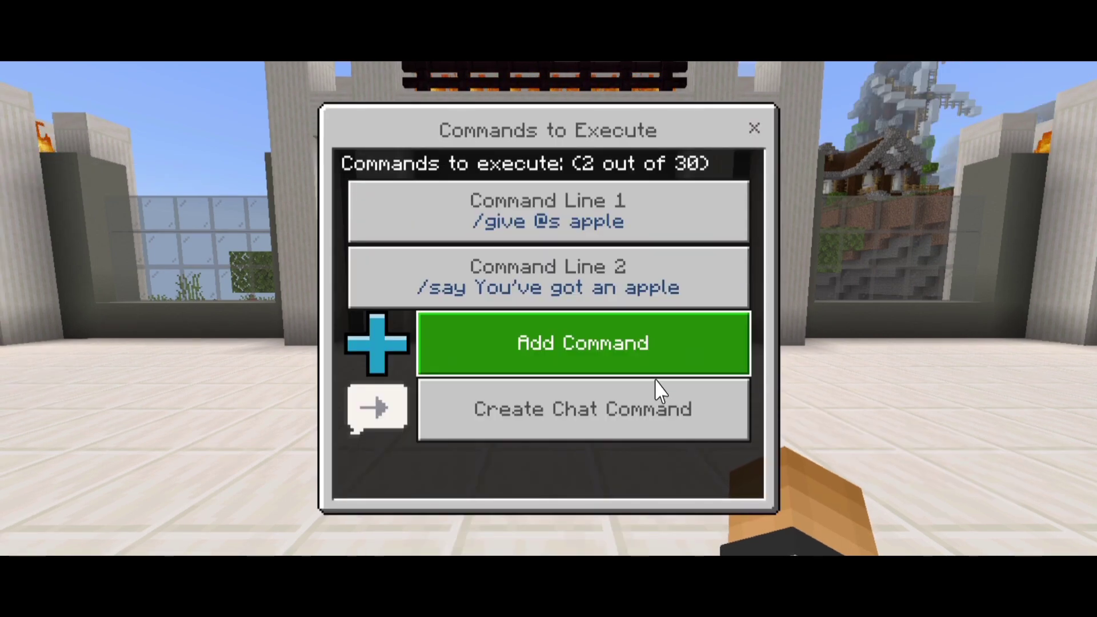
Create the Get Apple chat command and run 'get apple' in chat to receive an apple
{"action": "left_click", "coordinate": [588, 434]}
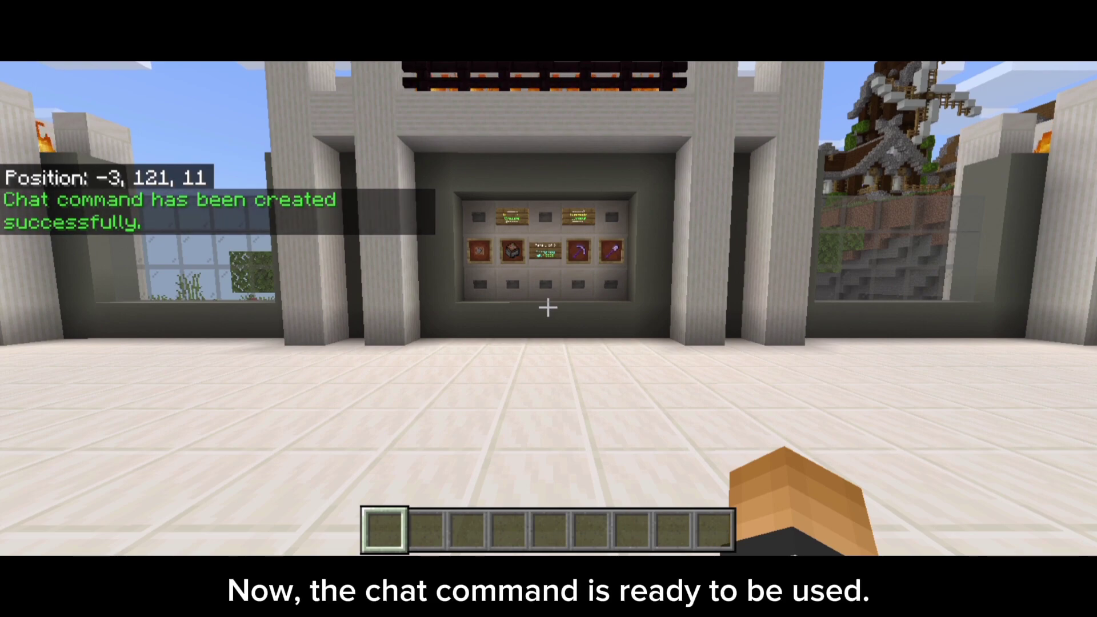
{"action": "key", "text": "t"}
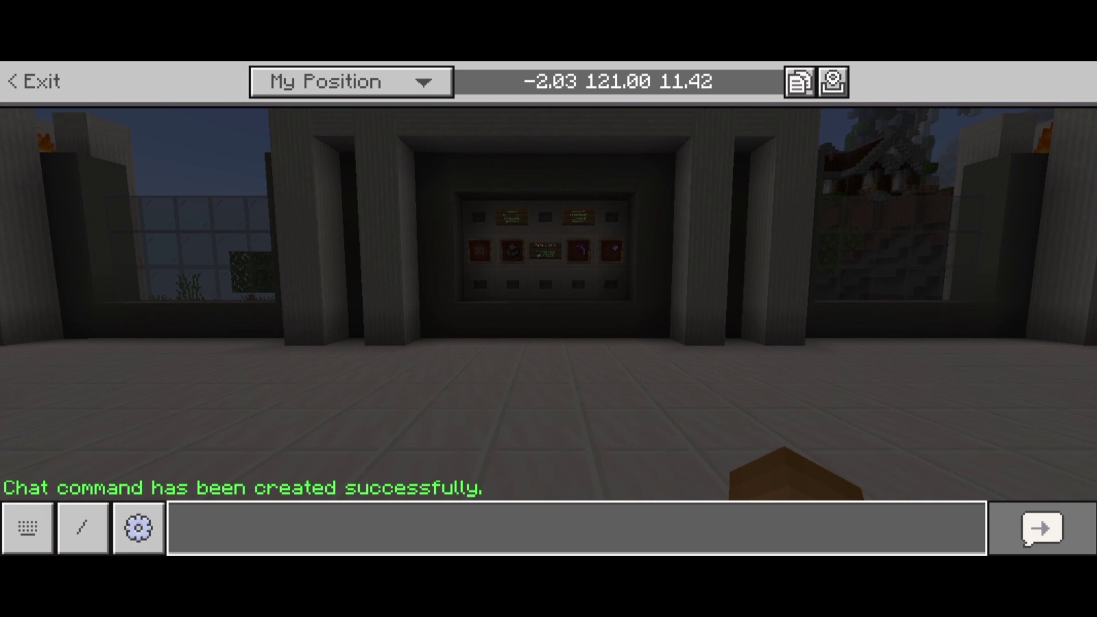
{"action": "type", "text": "get apple"}
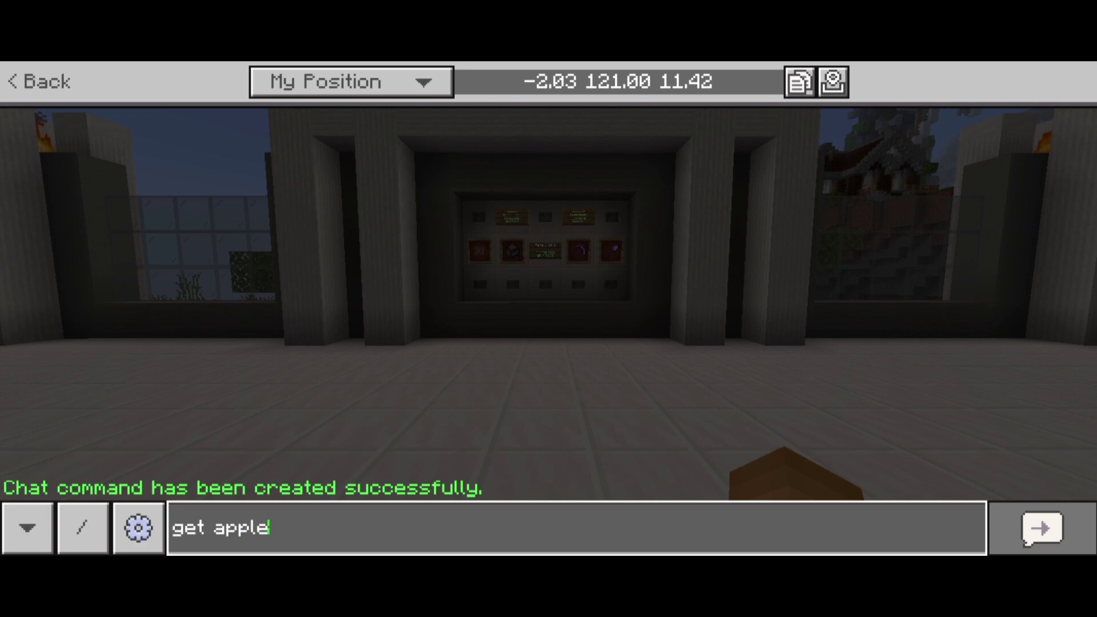
{"action": "key", "text": "Return"}
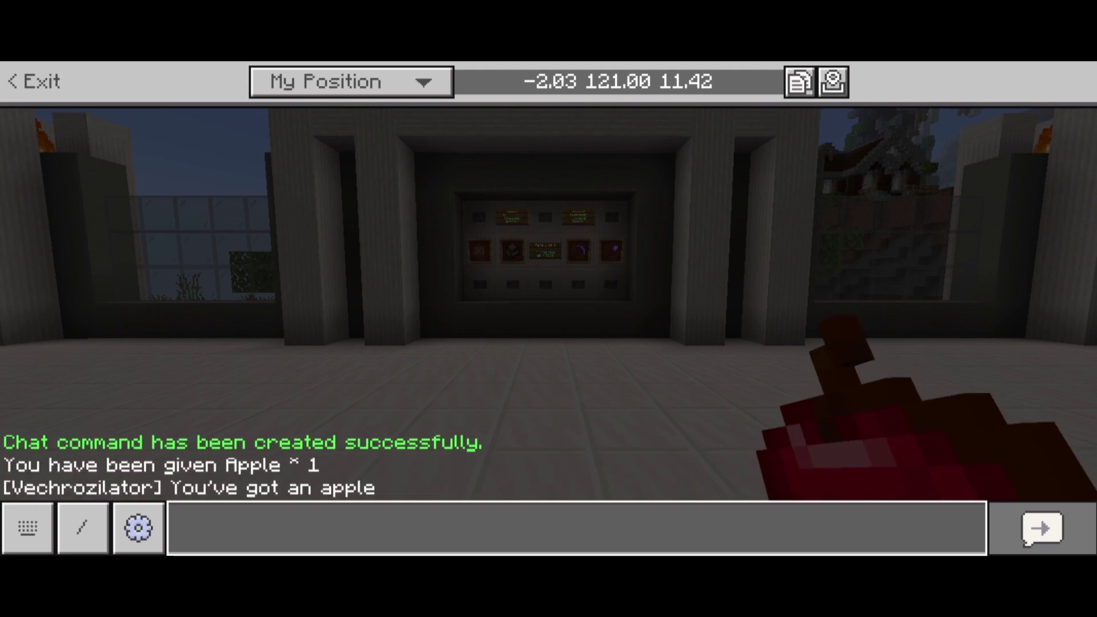
{"action": "key", "text": "Escape"}
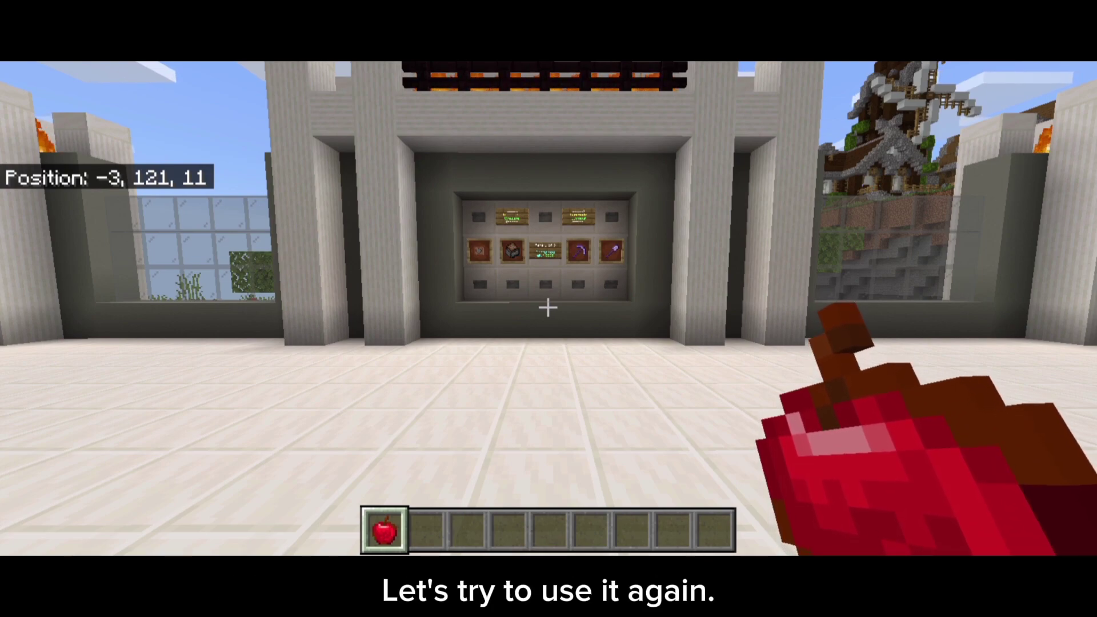
Resend 'get apple' through the 18/12/8-second cooldown replies until a second apple arrives
{"action": "type", "text": "tget apple"}
{"action": "key", "text": "Return"}
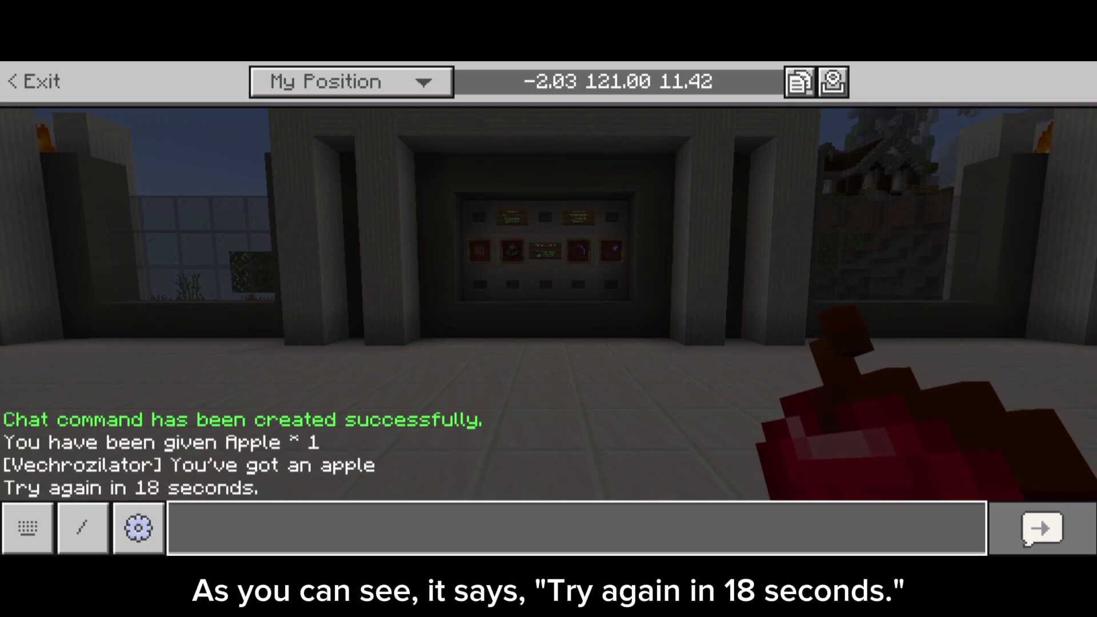
{"action": "type", "text": "get apple"}
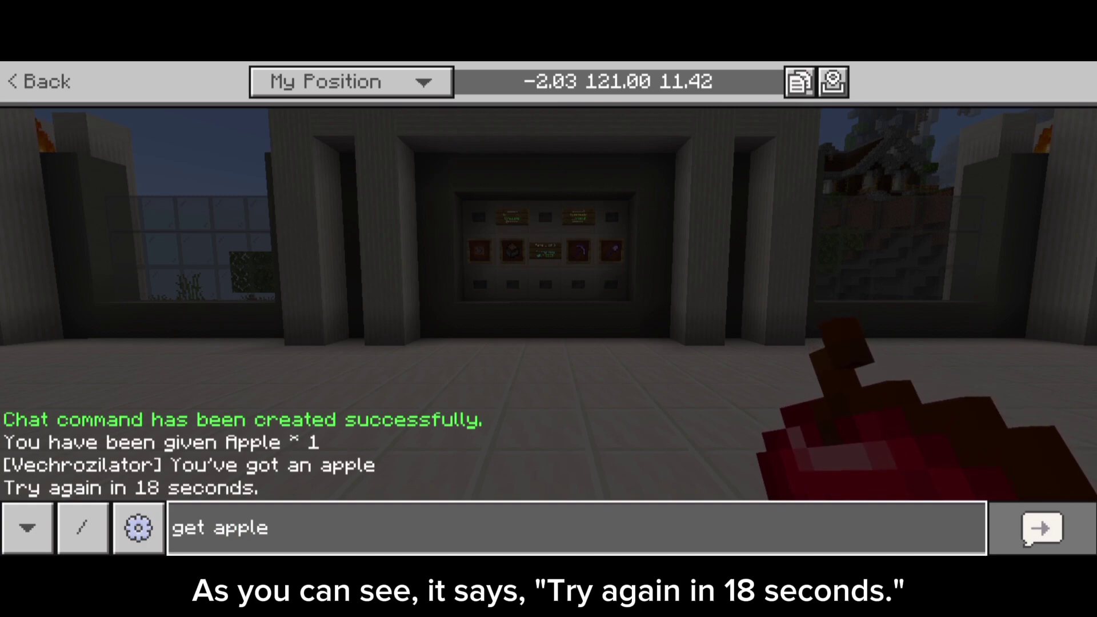
{"action": "key", "text": "Return"}
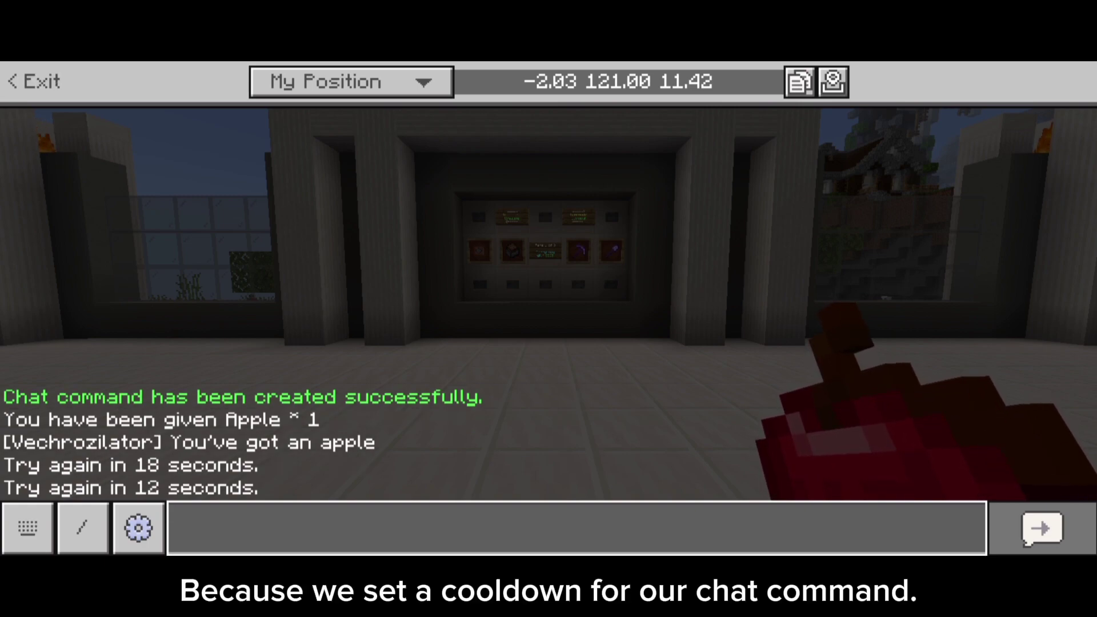
{"action": "type", "text": "get apple"}
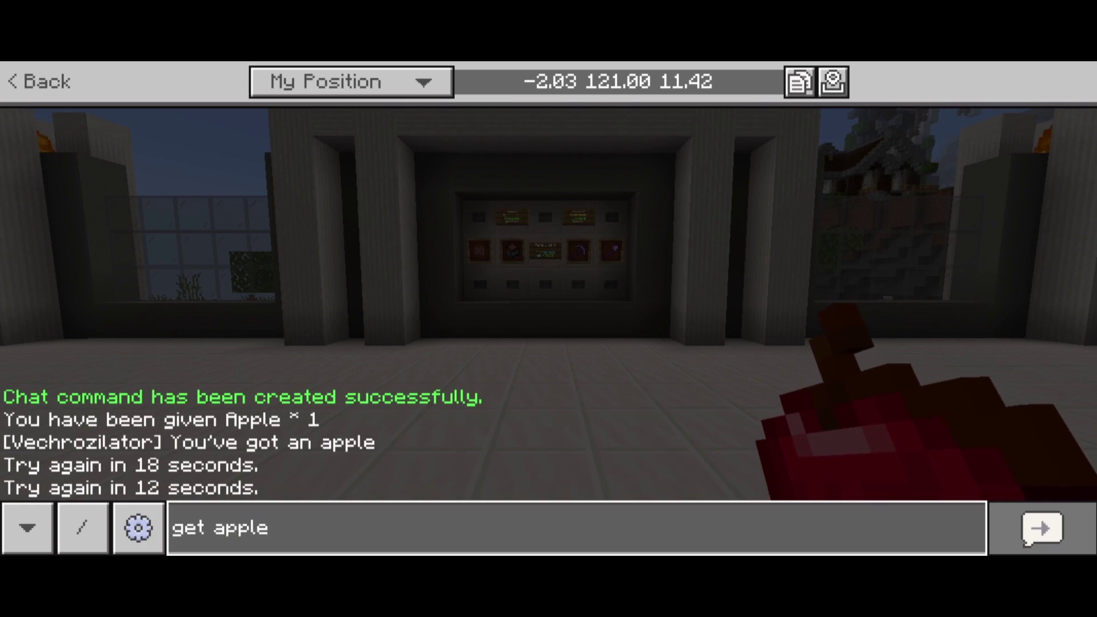
{"action": "key", "text": "Return"}
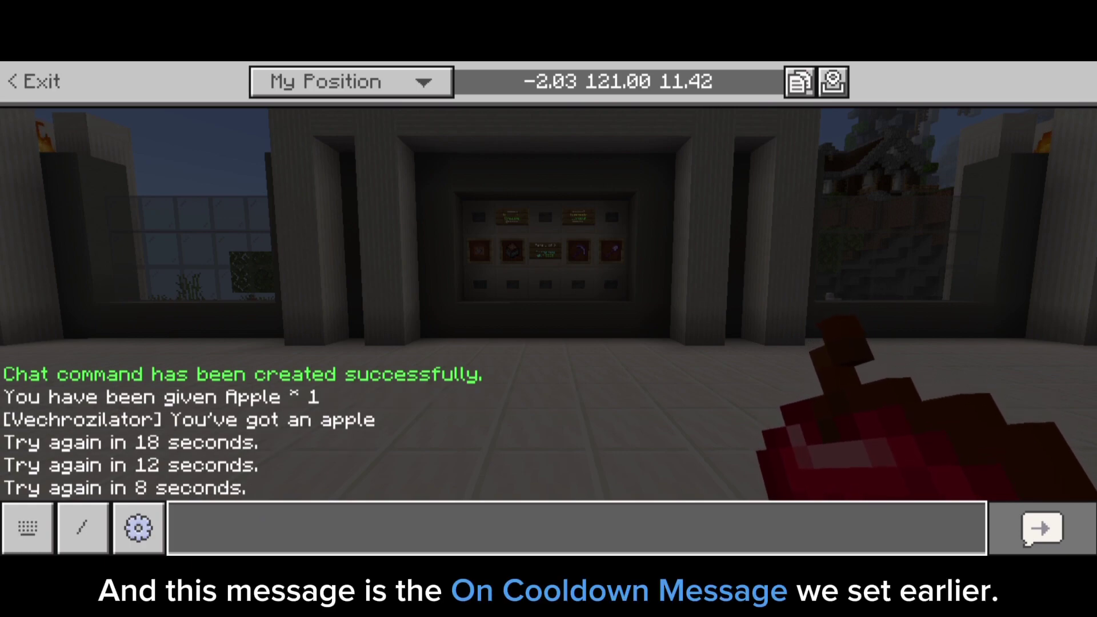
{"action": "type", "text": "get apple"}
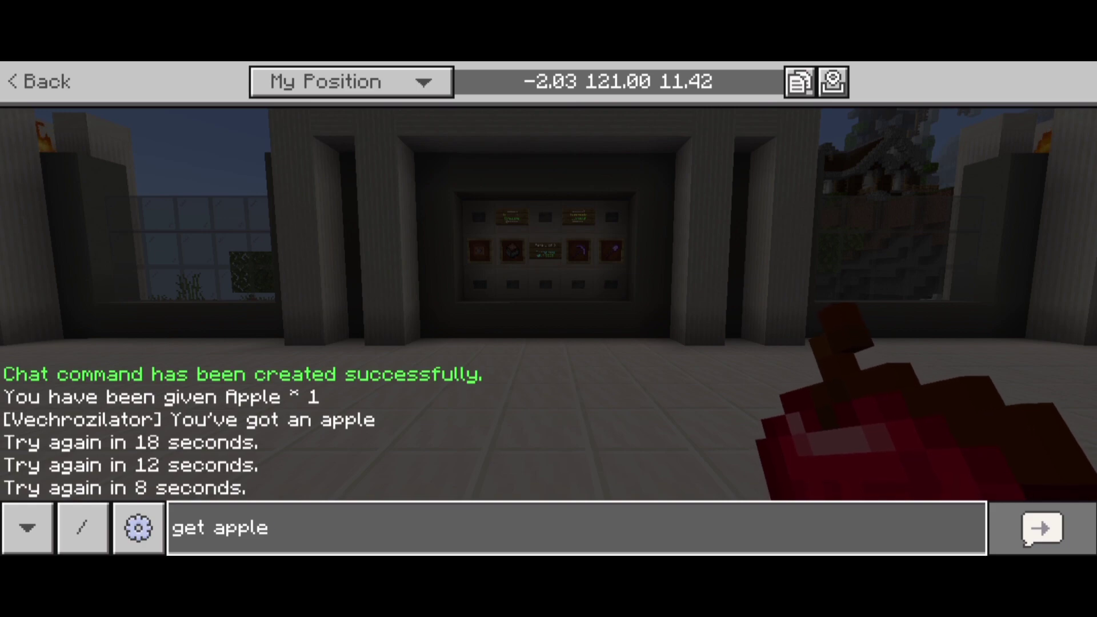
{"action": "key", "text": "Return"}
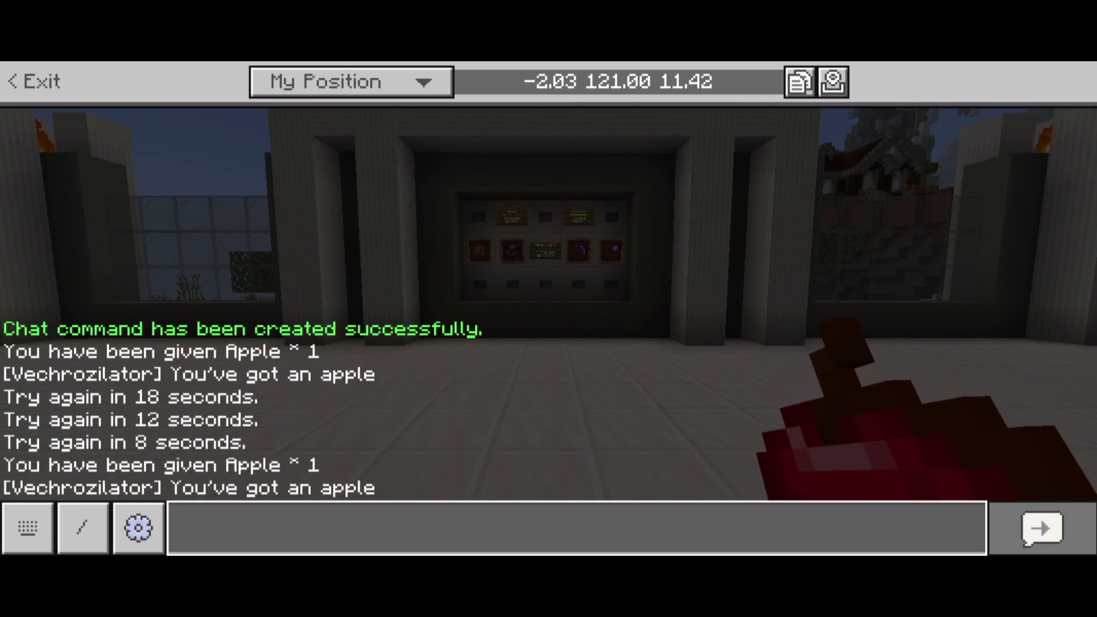
{"action": "key", "text": "Escape"}
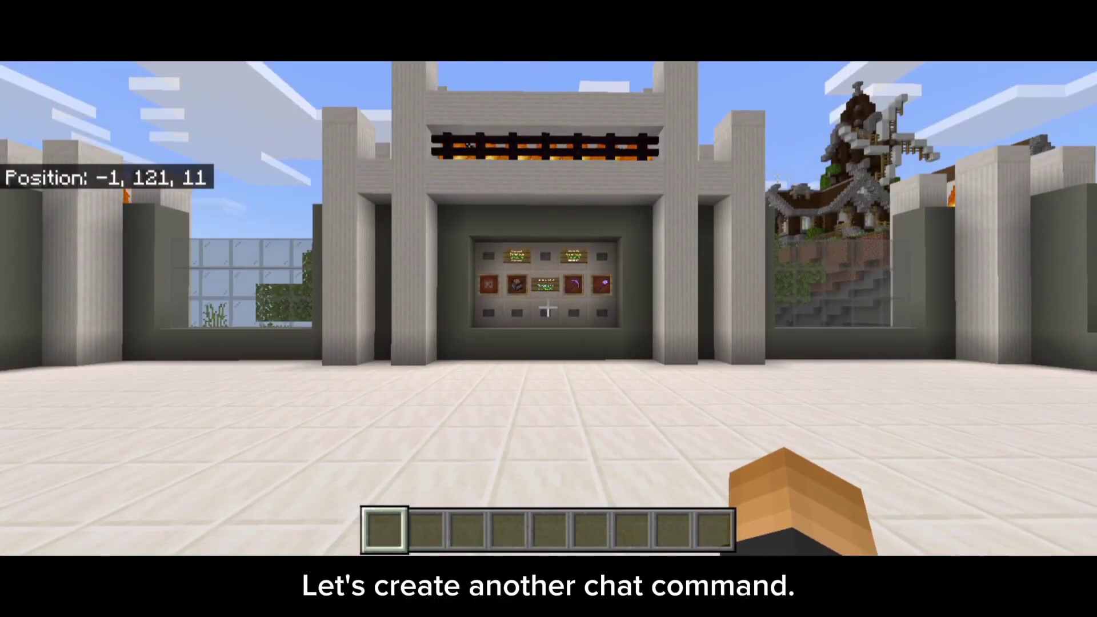
Start a new chat command named 'Countdown' with 'cmd: create' and submit its settings
{"action": "type", "text": "t"}
{"action": "type", "text": "cmd"}
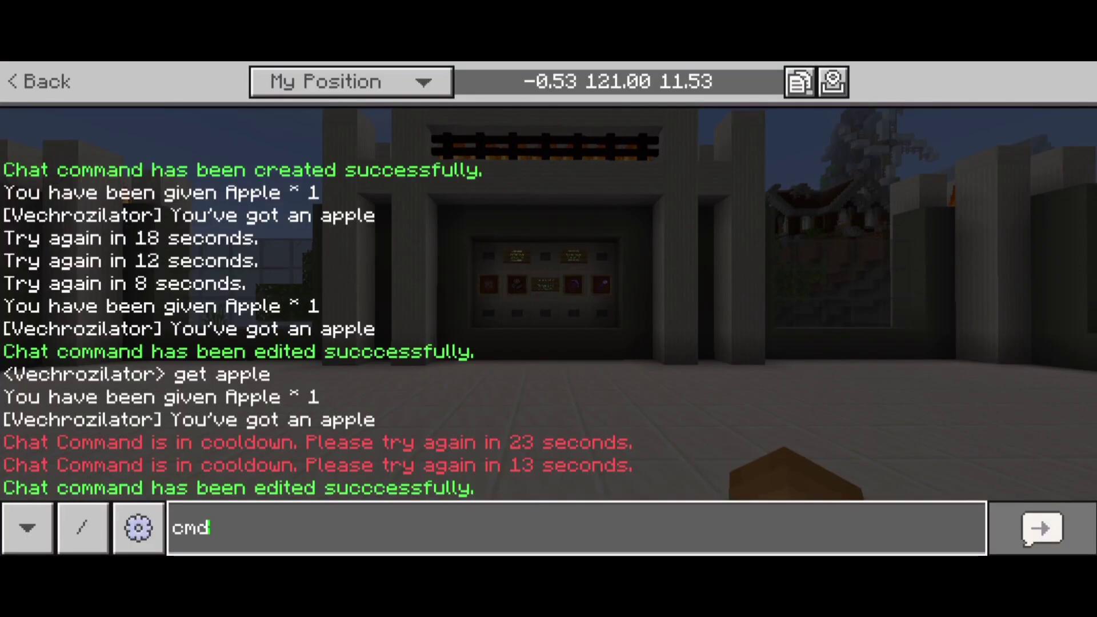
{"action": "type", "text": ": cr"}
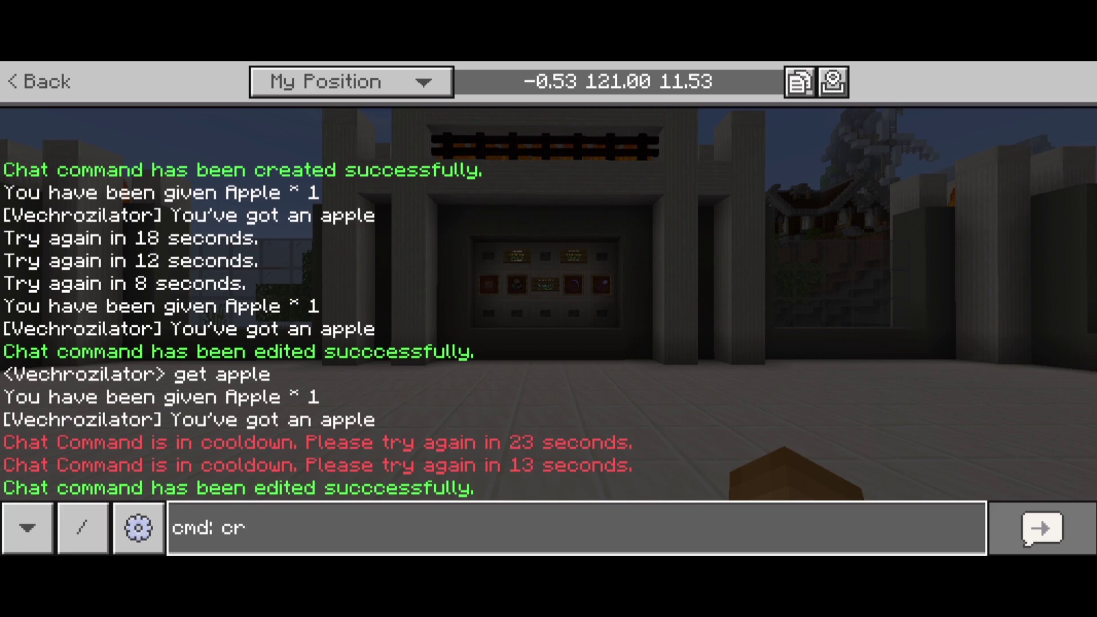
{"action": "type", "text": "eate"}
{"action": "key", "text": "Return"}
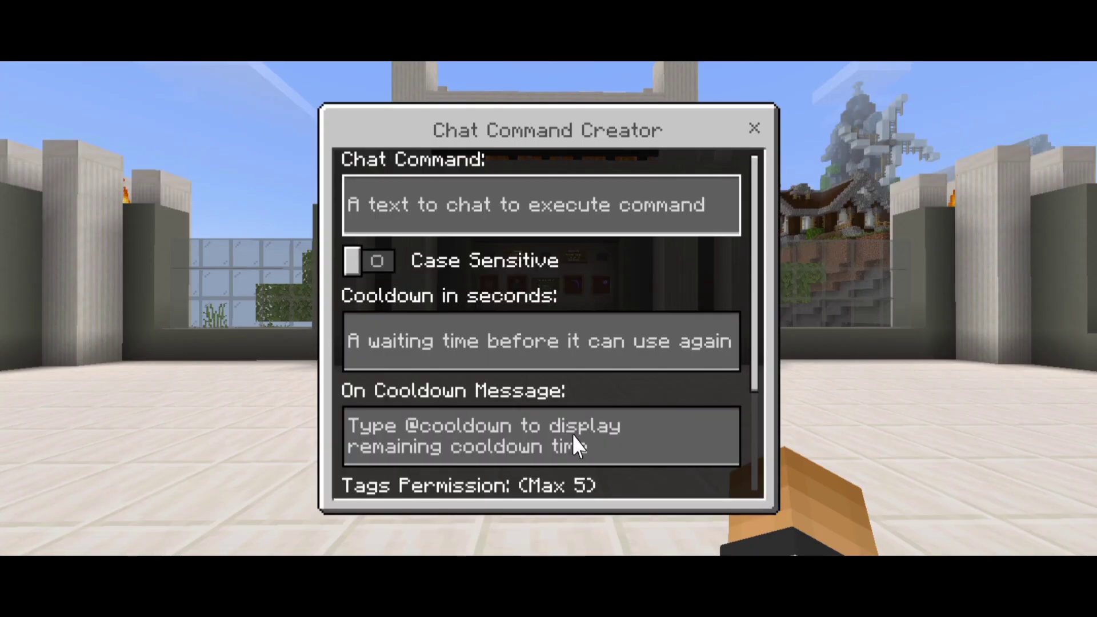
{"action": "left_click", "coordinate": [581, 200]}
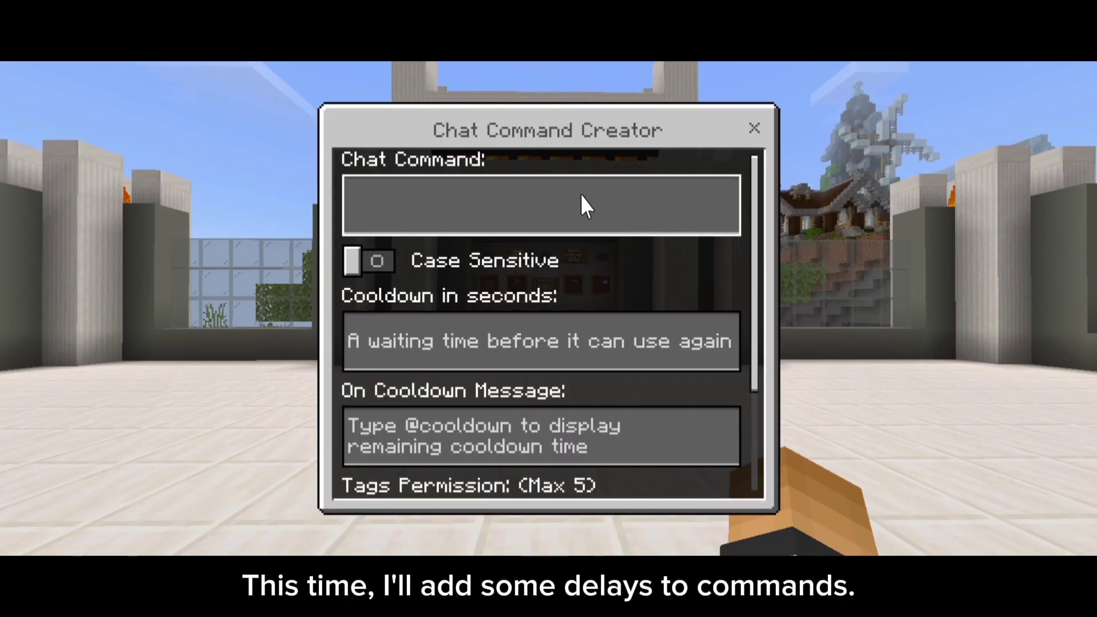
{"action": "type", "text": "Cou"}
{"action": "key", "text": "BackSpace"}
{"action": "key", "text": "BackSpace"}
{"action": "type", "text": "ntdown"}
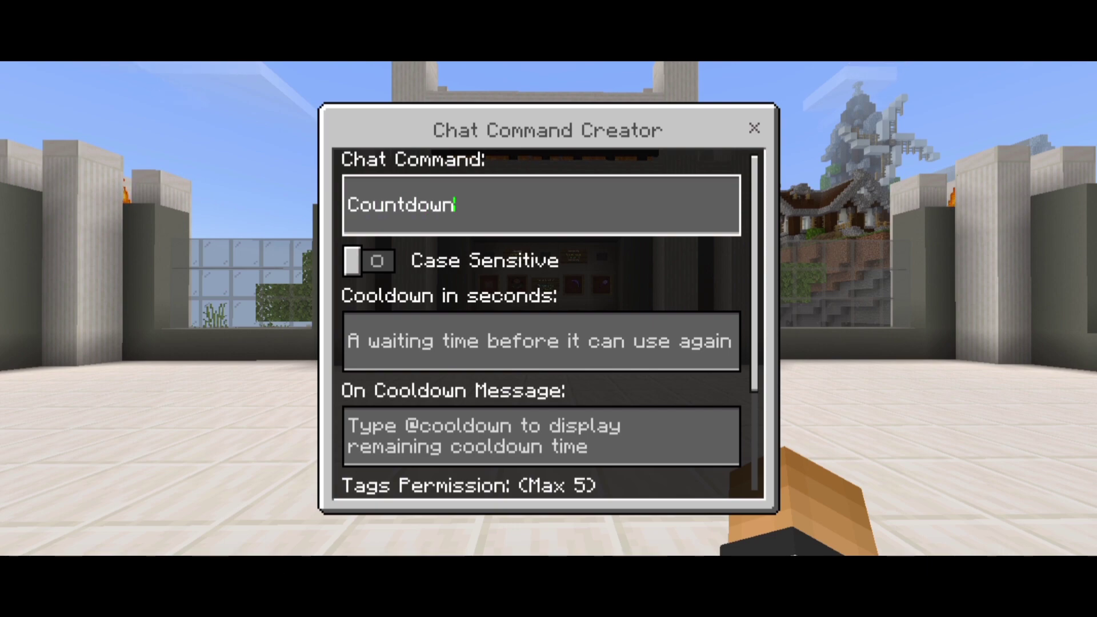
{"action": "left_click", "coordinate": [657, 265]}
{"action": "left_click", "coordinate": [656, 265]}
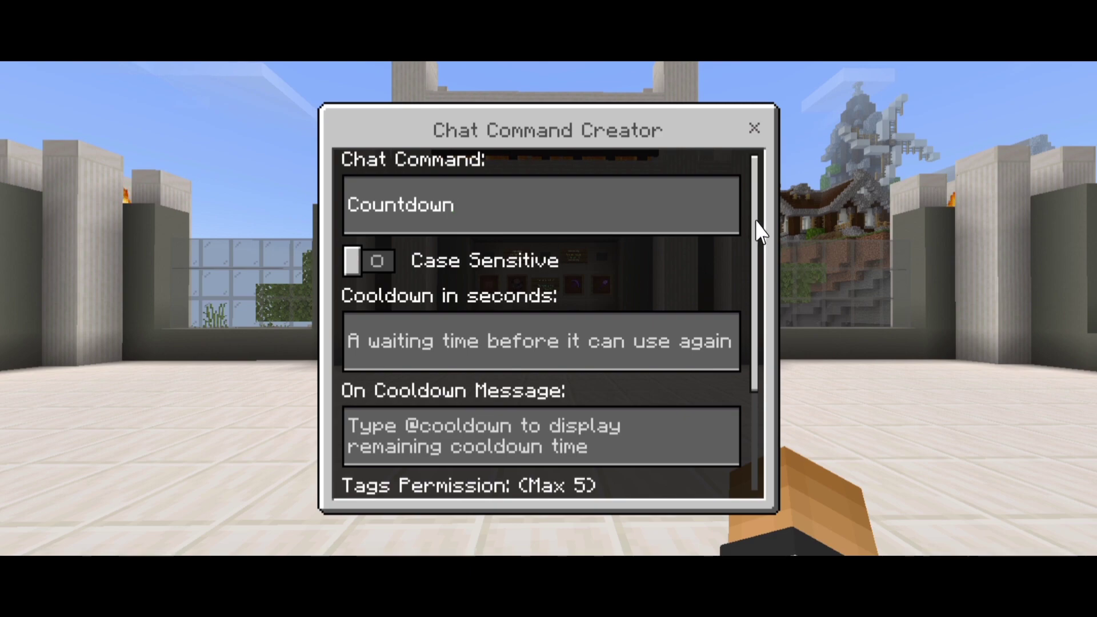
{"action": "left_click_drag", "start_coordinate": [756, 232], "coordinate": [755, 401]}
{"action": "left_click", "coordinate": [599, 451]}
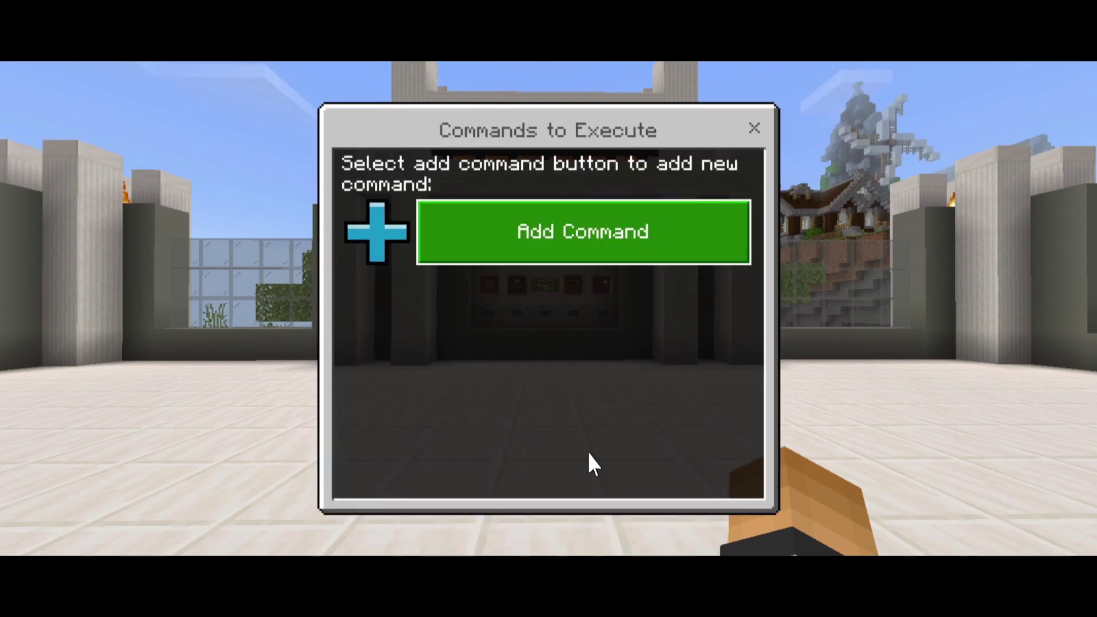
Add command lines 'title @s title 5' and 'title @s title 4', each with delay 1
{"action": "left_click", "coordinate": [588, 234]}
{"action": "left_click", "coordinate": [530, 204]}
{"action": "type", "text": "title @s title "}
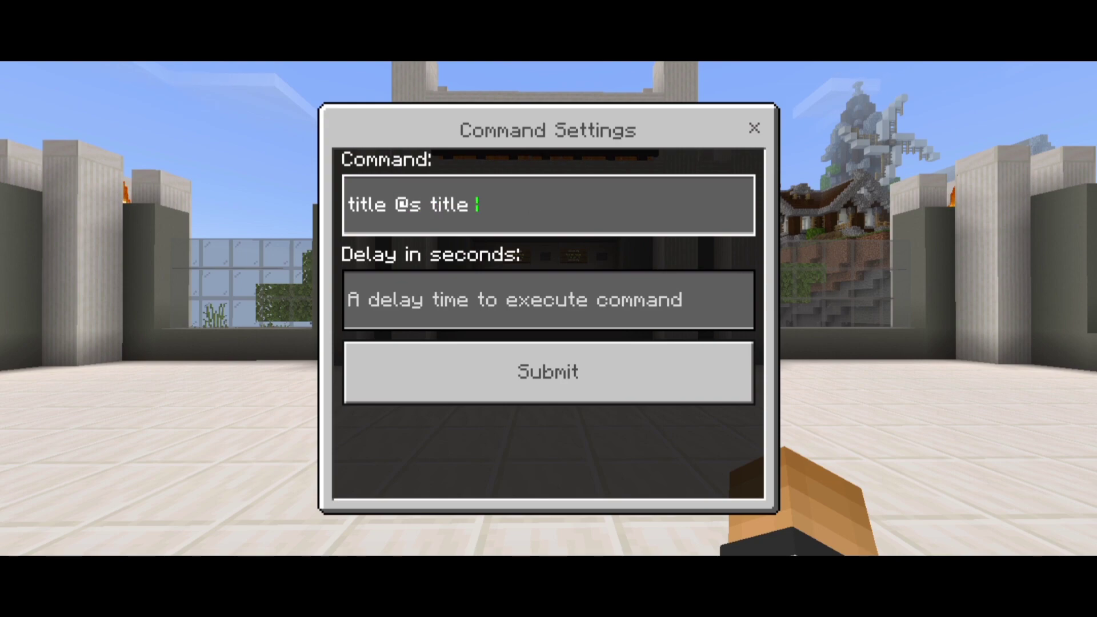
{"action": "type", "text": "5"}
{"action": "left_click", "coordinate": [516, 308]}
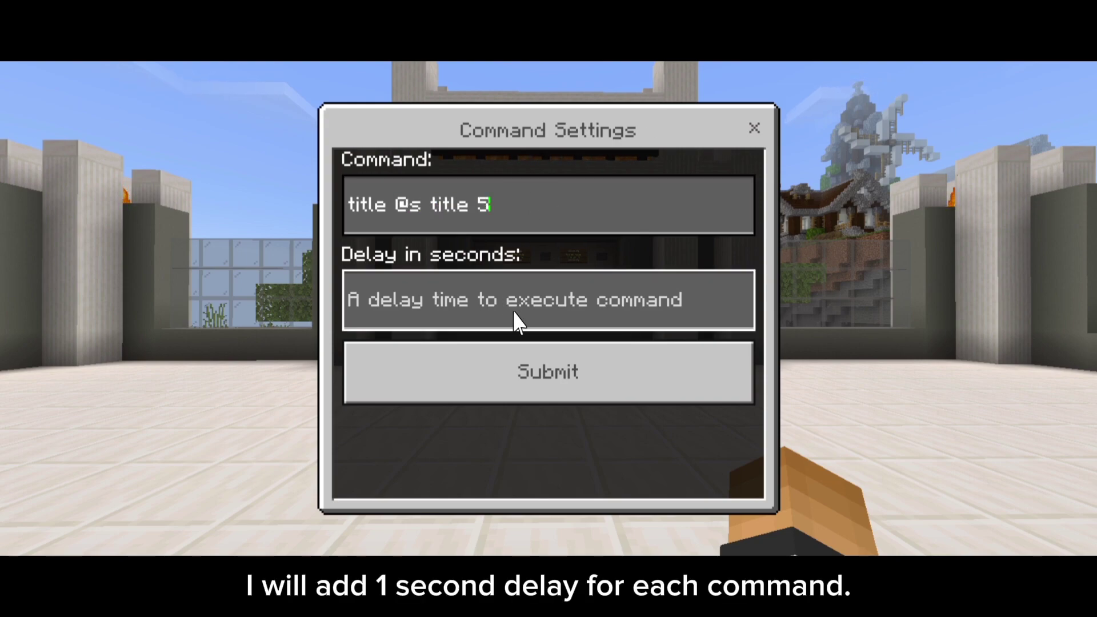
{"action": "left_click", "coordinate": [510, 374]}
{"action": "left_click", "coordinate": [514, 277]}
{"action": "left_click", "coordinate": [521, 197]}
{"action": "type", "text": "title @s title 4"}
{"action": "left_click", "coordinate": [503, 297]}
{"action": "type", "text": "1"}
{"action": "left_click", "coordinate": [541, 458]}
Add the title 3 line and a 'title @s title 2' line with delay 1 and a condition
{"action": "left_click", "coordinate": [528, 338]}
{"action": "left_click", "coordinate": [521, 220]}
{"action": "type", "text": "title @s title"}
{"action": "left_click", "coordinate": [541, 460]}
{"action": "left_click", "coordinate": [547, 408]}
{"action": "left_click", "coordinate": [512, 216]}
{"action": "type", "text": "title @s title 2"}
{"action": "left_click", "coordinate": [503, 294]}
{"action": "type", "text": "1"}
{"action": "left_click", "coordinate": [479, 378]}
{"action": "left_click", "coordinate": [479, 366]}
{"action": "left_click", "coordinate": [541, 460]}
Add a 'title @s title 1' line with delay 1 and a chosen condition
{"action": "left_click", "coordinate": [575, 472]}
{"action": "left_click", "coordinate": [578, 225]}
{"action": "type", "text": "title @s title 1"}
{"action": "left_click", "coordinate": [514, 295]}
{"action": "type", "text": "1"}
{"action": "left_click", "coordinate": [514, 388]}
{"action": "left_click", "coordinate": [457, 440]}
{"action": "left_click", "coordinate": [529, 474]}
Add a final 'title @s title GO!' line with delay 1, then create the Countdown command
{"action": "left_click", "coordinate": [575, 467]}
{"action": "left_click", "coordinate": [590, 220]}
{"action": "type", "text": "title @s titl"}
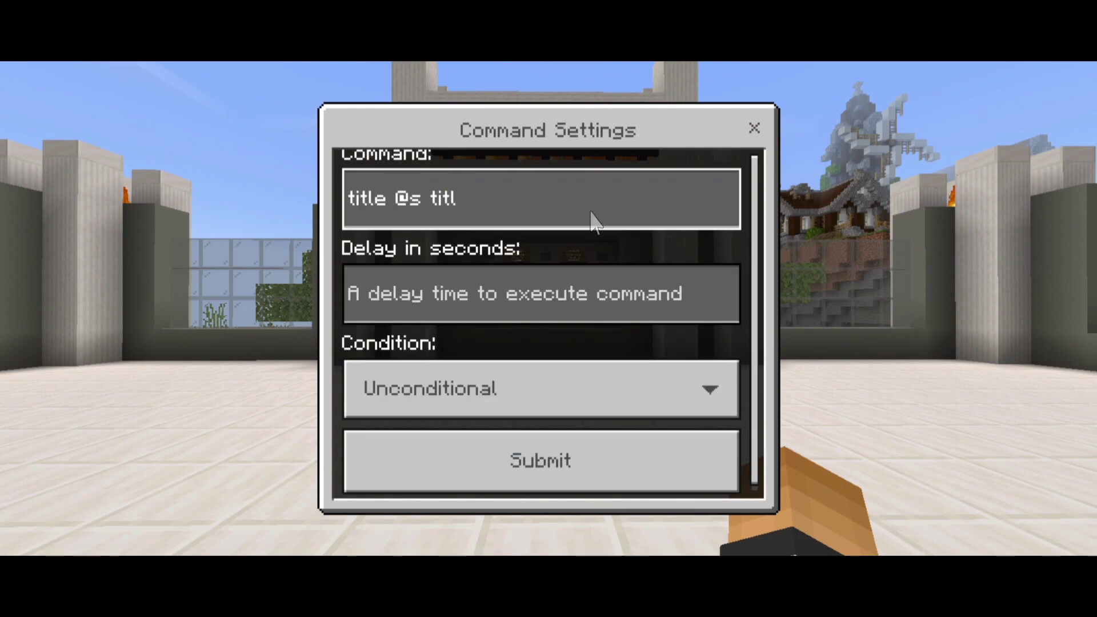
{"action": "type", "text": "e GO!"}
{"action": "left_click", "coordinate": [514, 295]}
{"action": "type", "text": "1"}
{"action": "left_click", "coordinate": [514, 388]}
{"action": "left_click", "coordinate": [449, 358]}
{"action": "left_click", "coordinate": [541, 460]}
{"action": "left_click_drag", "start_coordinate": [754, 320], "coordinate": [774, 254]}
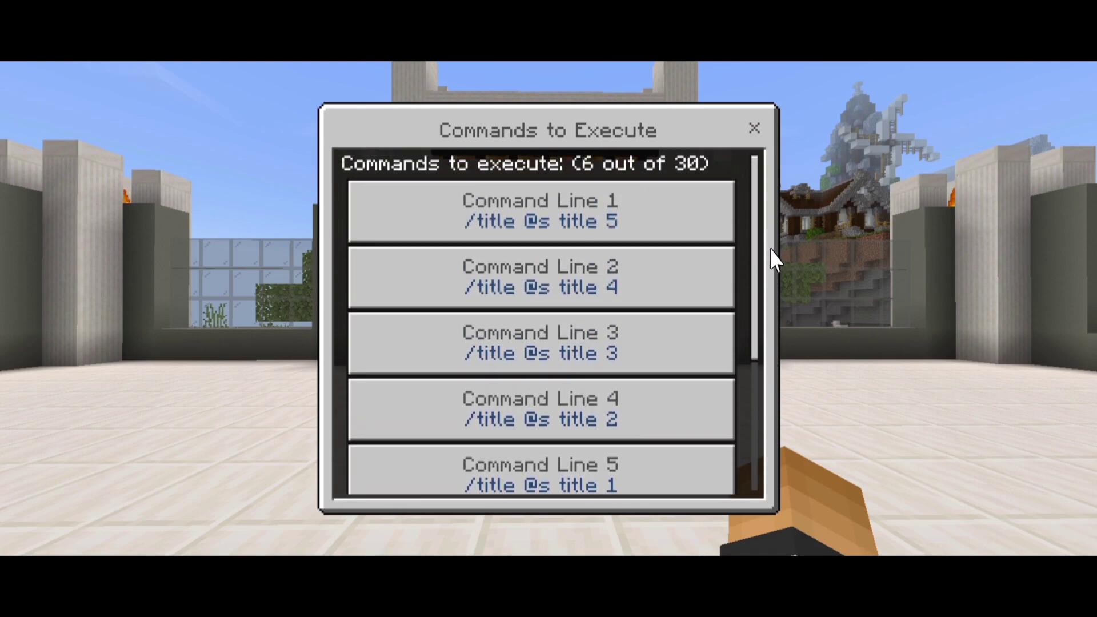
{"action": "left_click_drag", "start_coordinate": [755, 317], "coordinate": [762, 452]}
{"action": "left_click", "coordinate": [622, 463]}
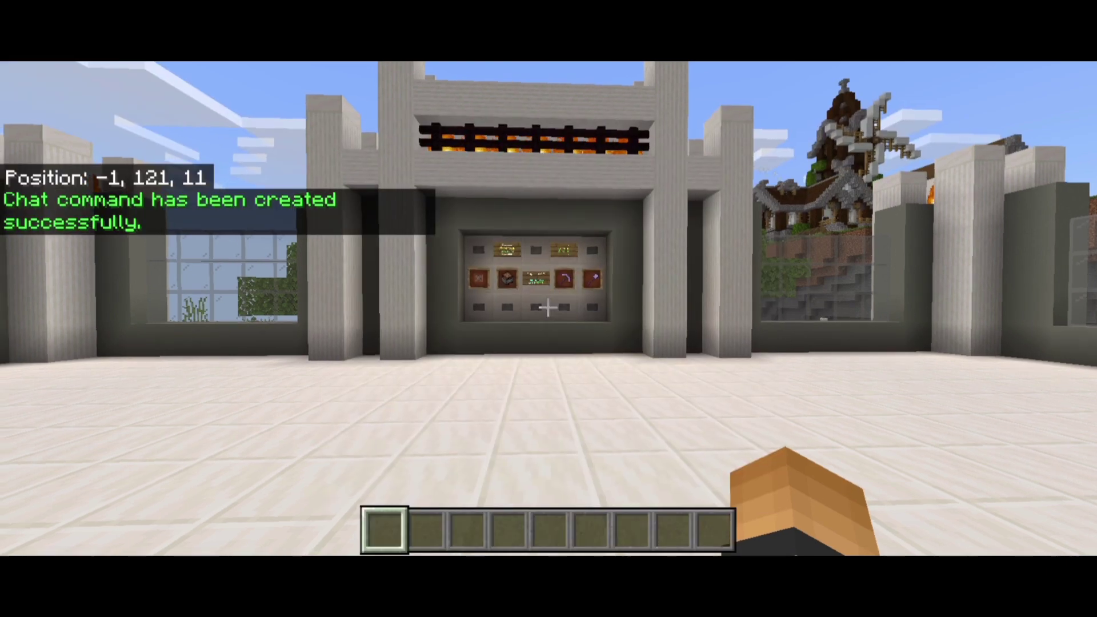
Send 'countdown' in chat to trigger the delayed countdown titles
{"action": "type", "text": "t"}
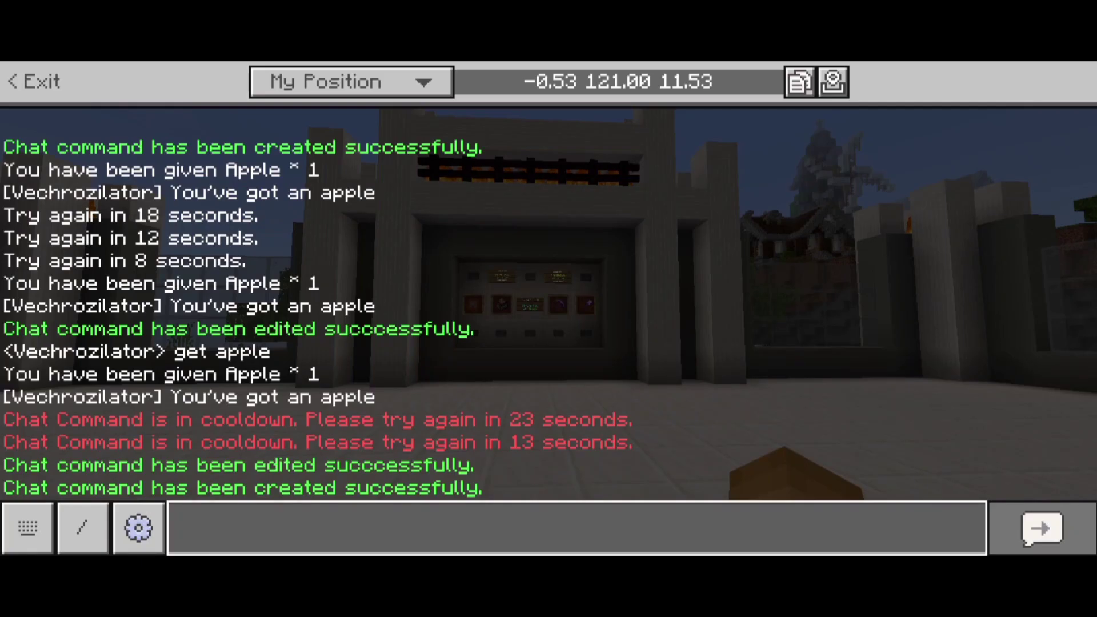
{"action": "type", "text": "countdown"}
{"action": "key", "text": "Return"}
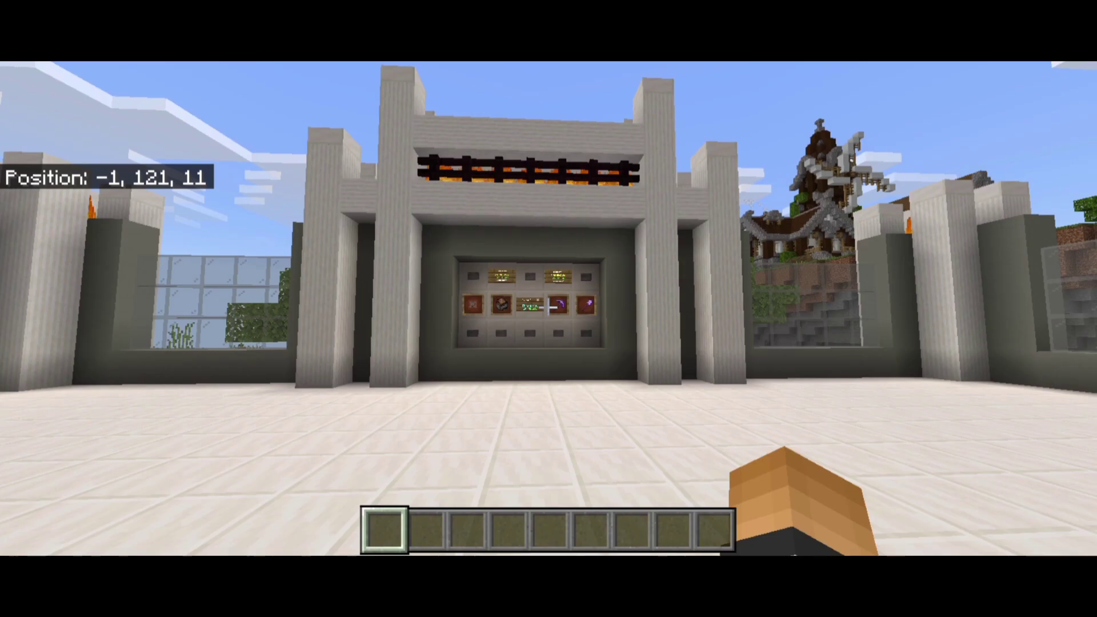